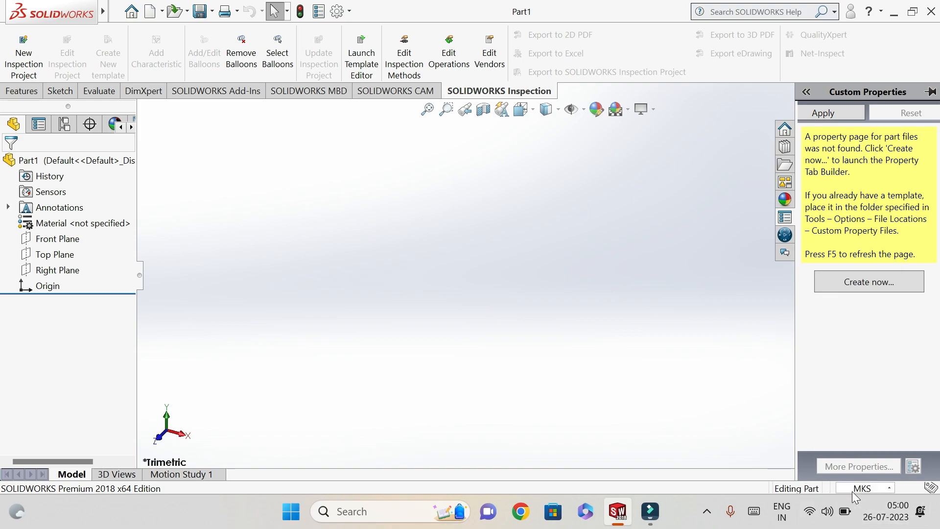
Set the part's unit system to MMGS (millimeter, gram, second) and bring up the sketching tools
left_click(892, 488)
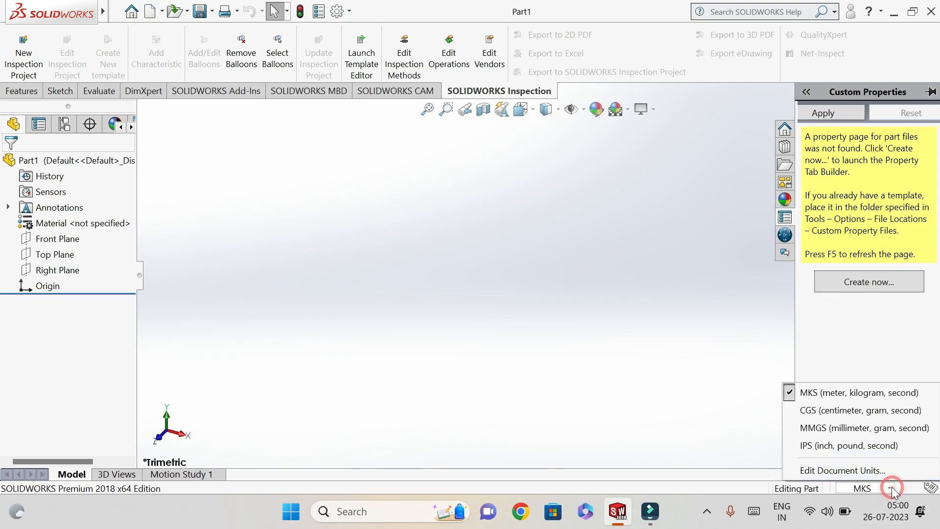
left_click(829, 431)
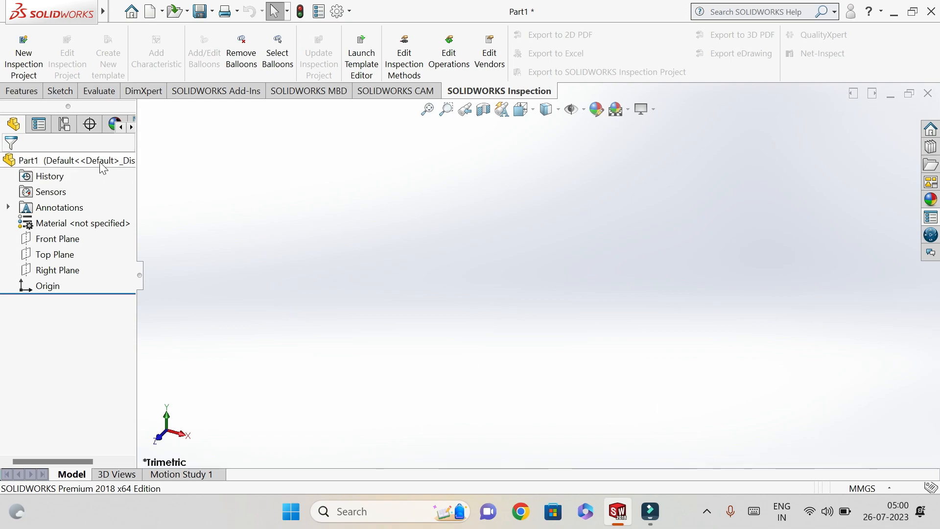
left_click(64, 94)
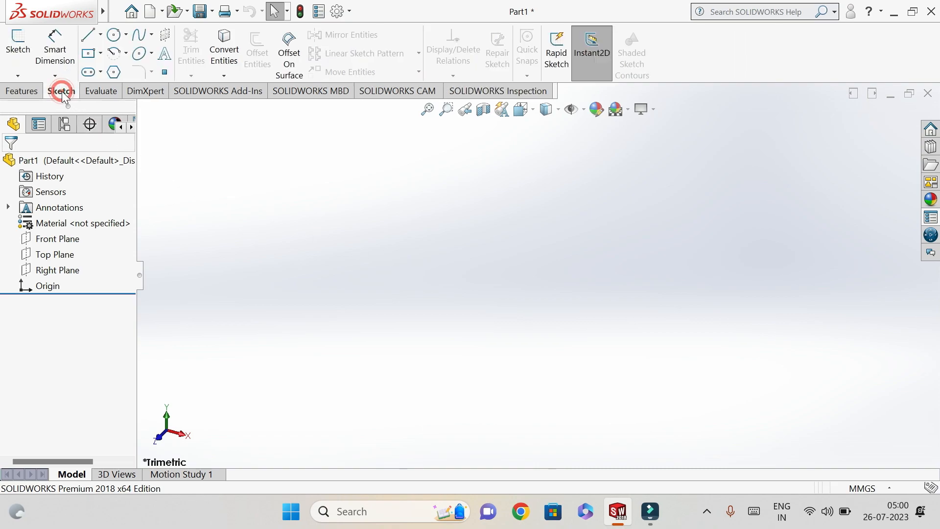
left_click(16, 74)
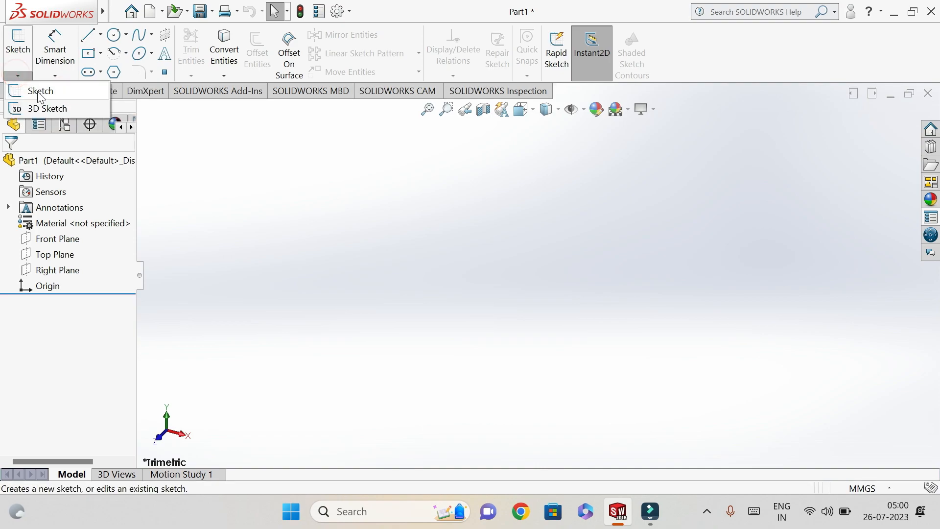
left_click(47, 108)
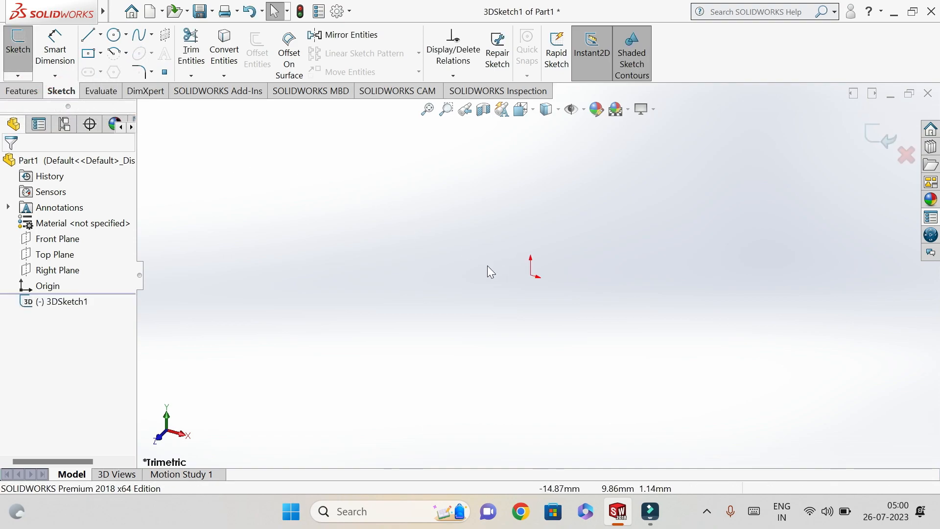
right_click(66, 307)
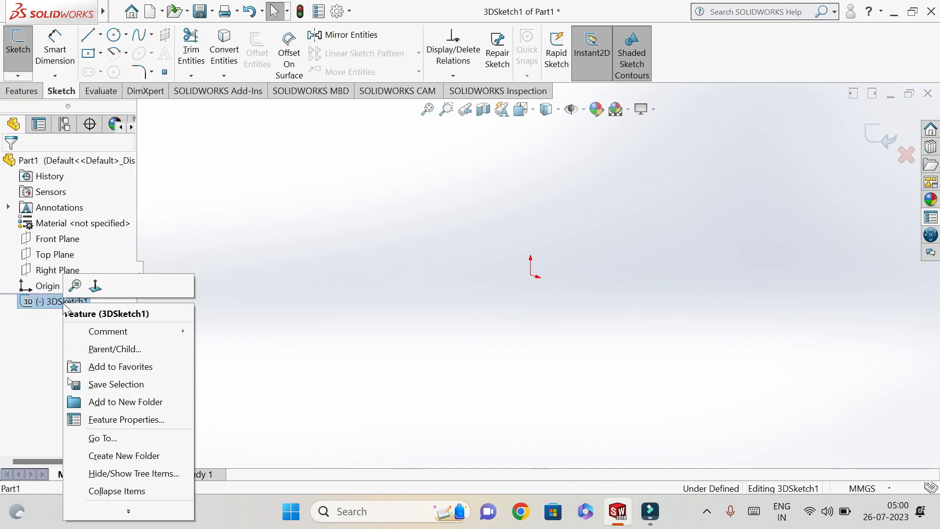
left_click(882, 182)
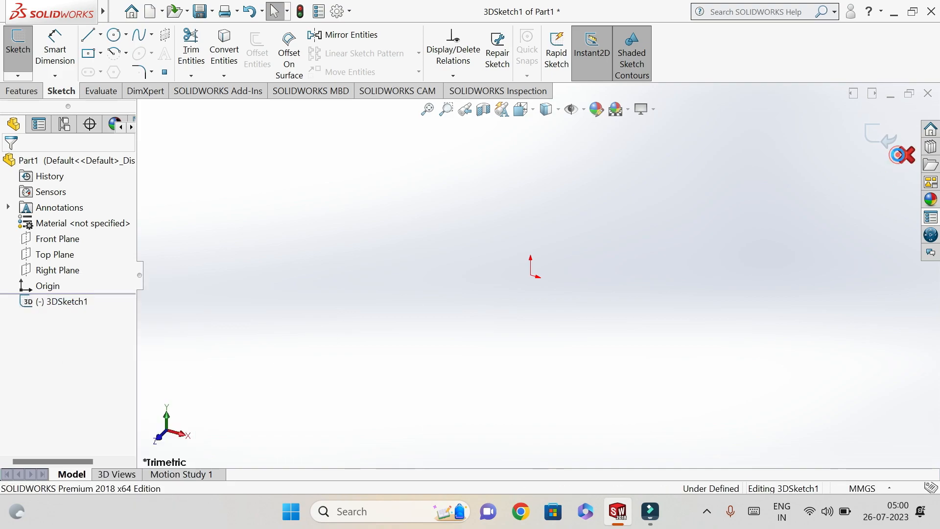
left_click(902, 155)
left_click(452, 263)
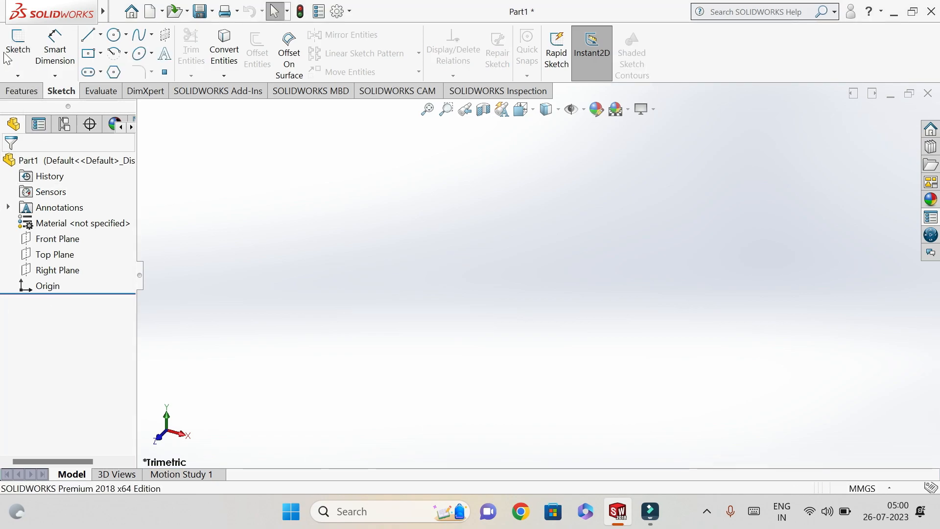
Start a new 2D sketch on the Top Plane
left_click(25, 61)
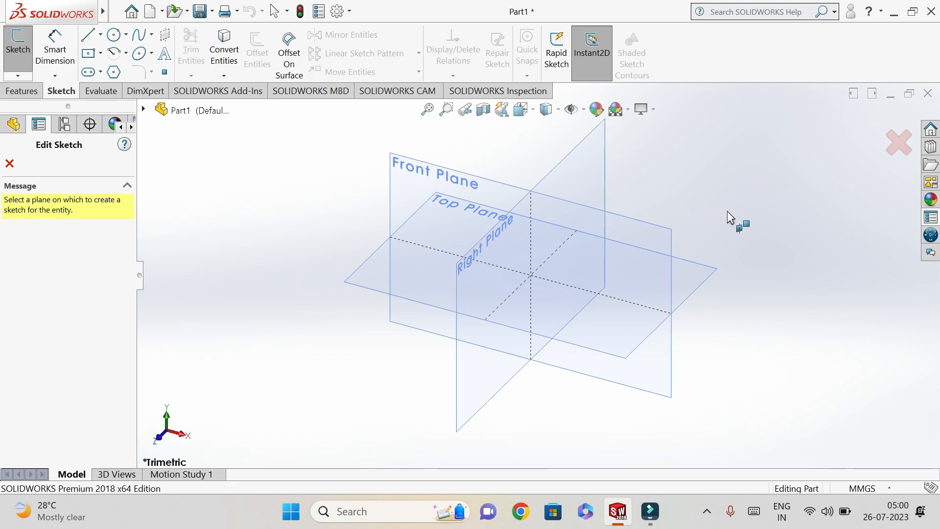
left_click(374, 268)
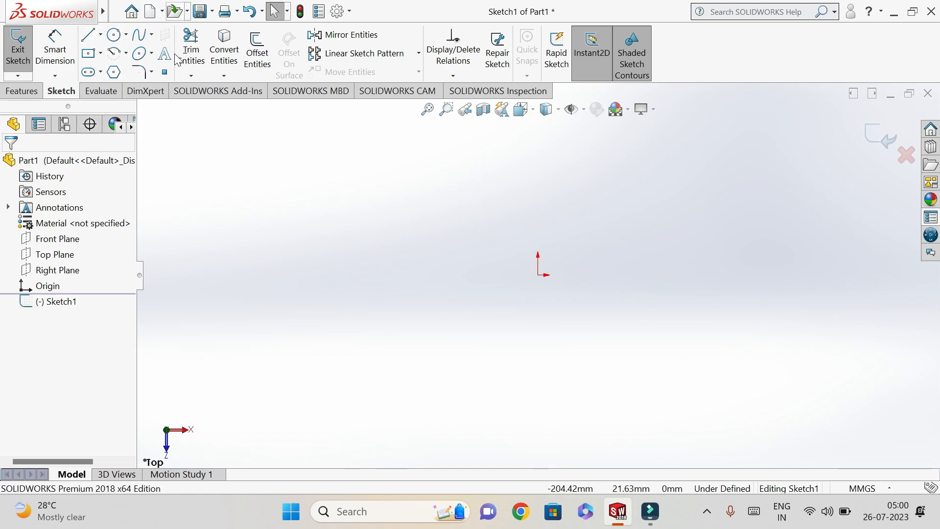
left_click(115, 39)
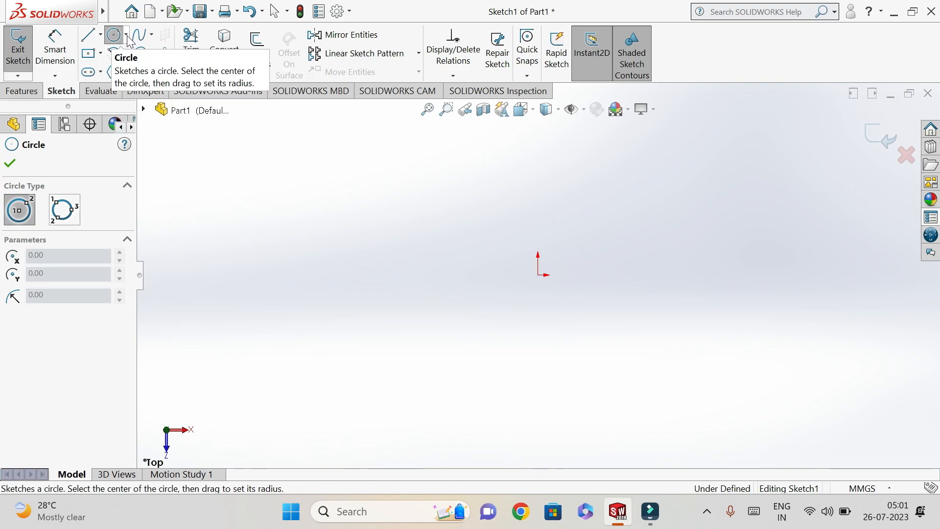
left_click(126, 34)
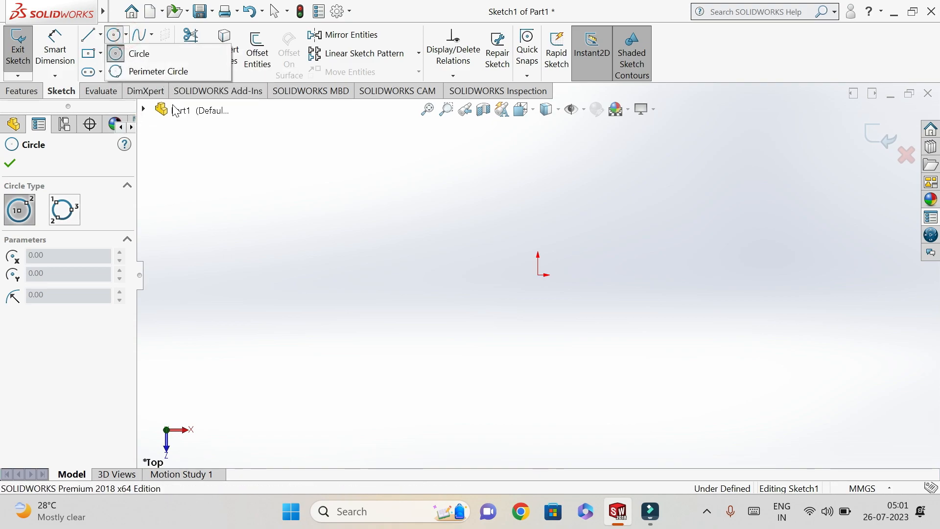
left_click(188, 140)
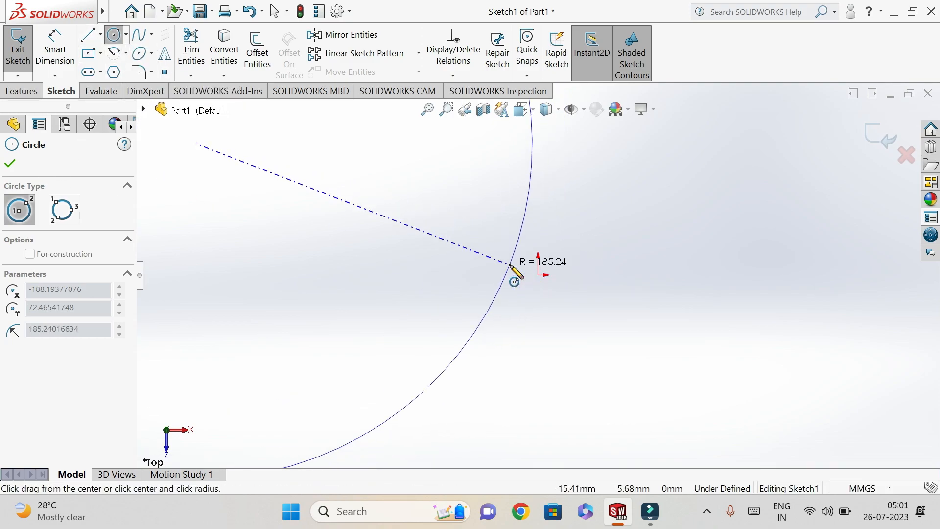
key("Escape")
Sketch a circle centred on the origin with a radius of about 49 mm
left_click(110, 38)
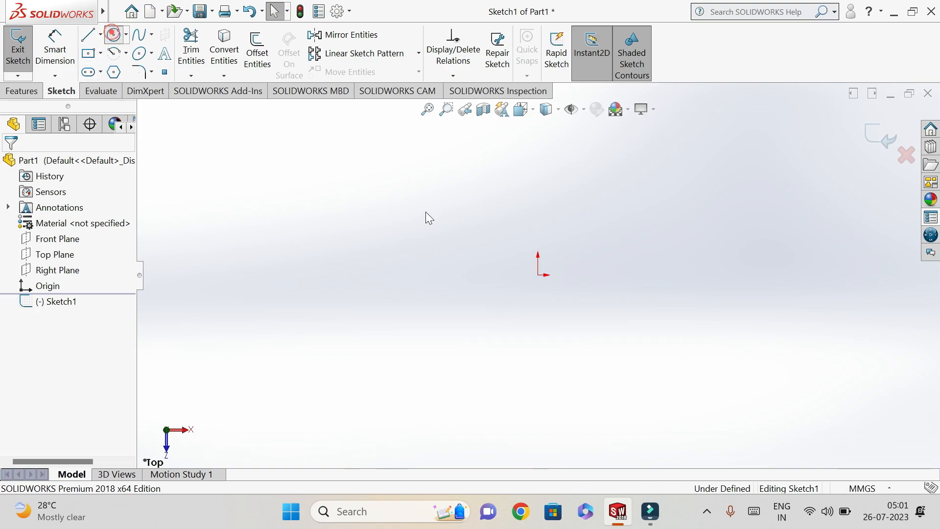
left_click_drag(547, 286, 602, 360)
right_click(604, 349)
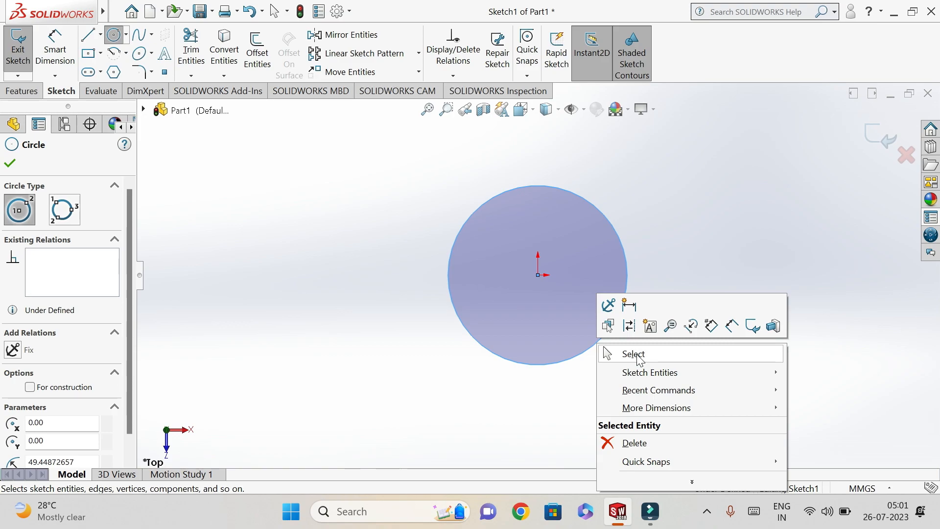
left_click(629, 354)
Dimension the circle's diameter and set it to 50 mm
left_click(56, 49)
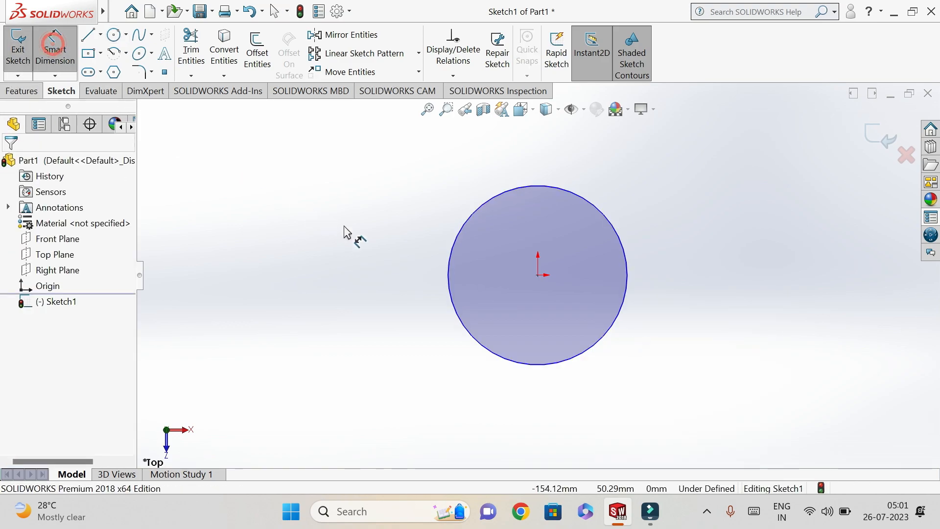
left_click(446, 286)
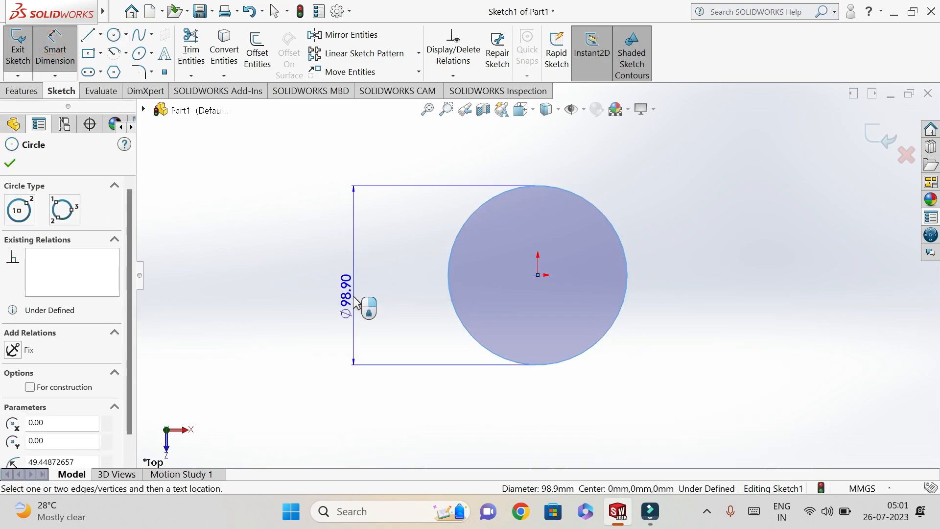
left_click(362, 299)
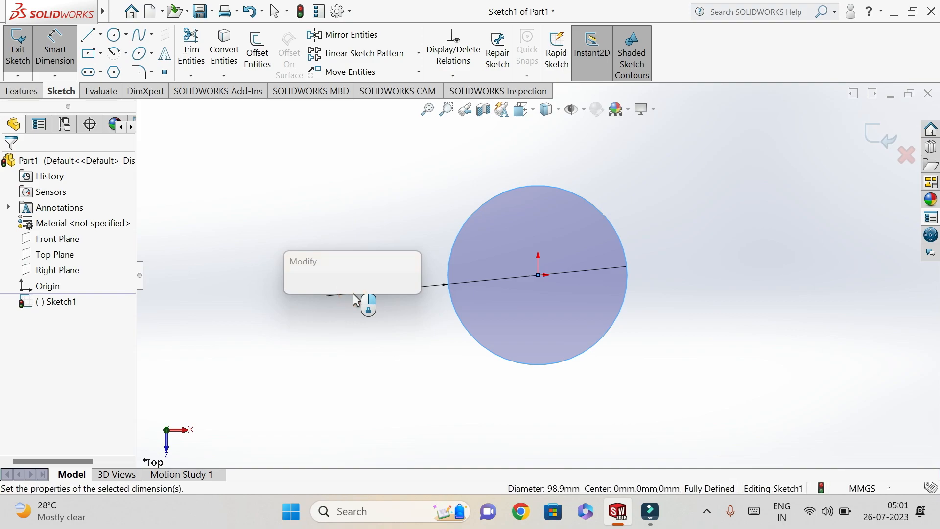
type("50")
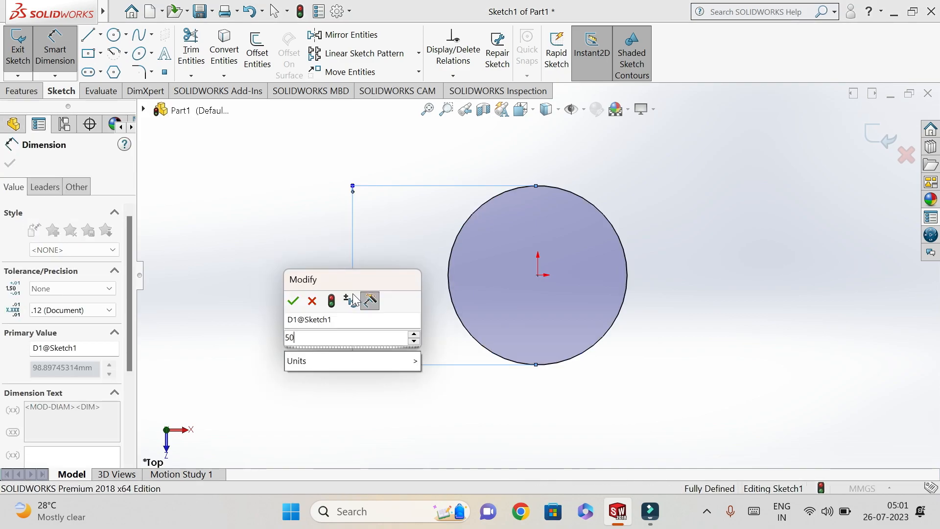
left_click(296, 300)
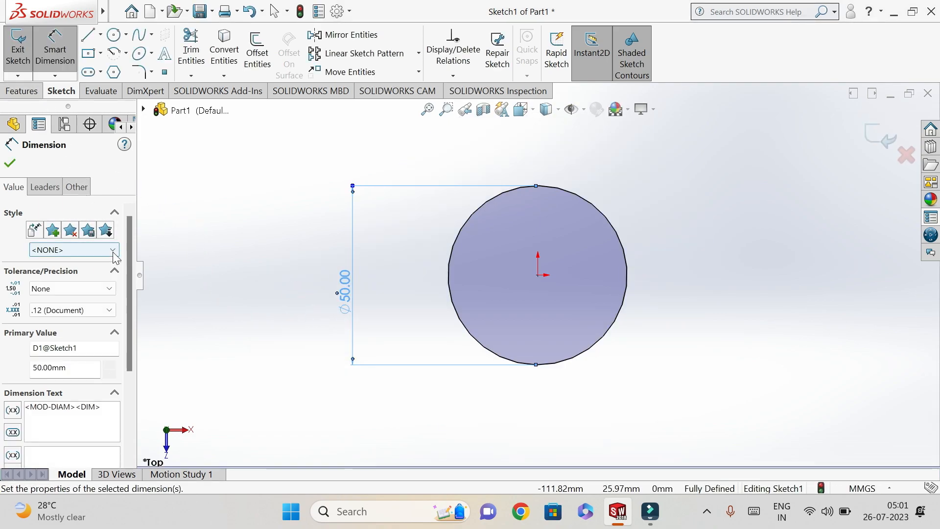
left_click(10, 164)
Extrude the circle as a blind boss 20 mm deep from the sketch plane
left_click(20, 91)
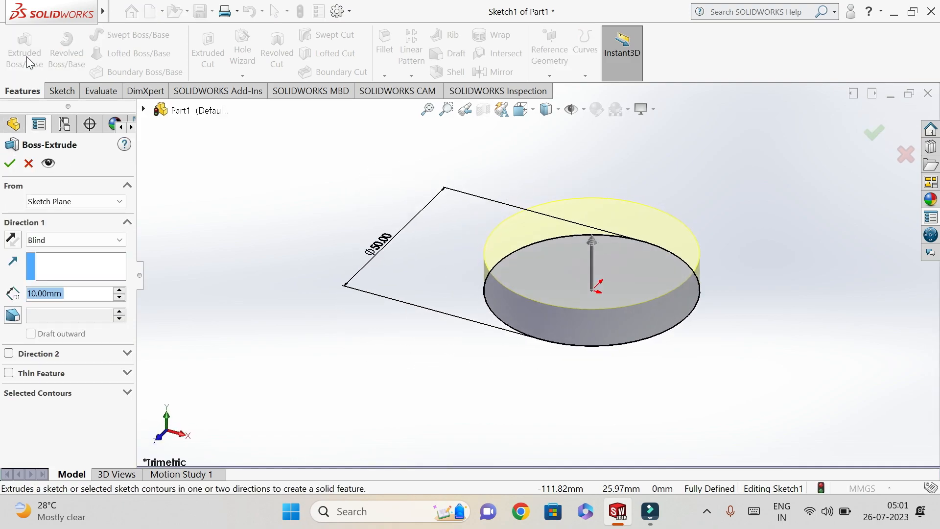
key("BackSpace")
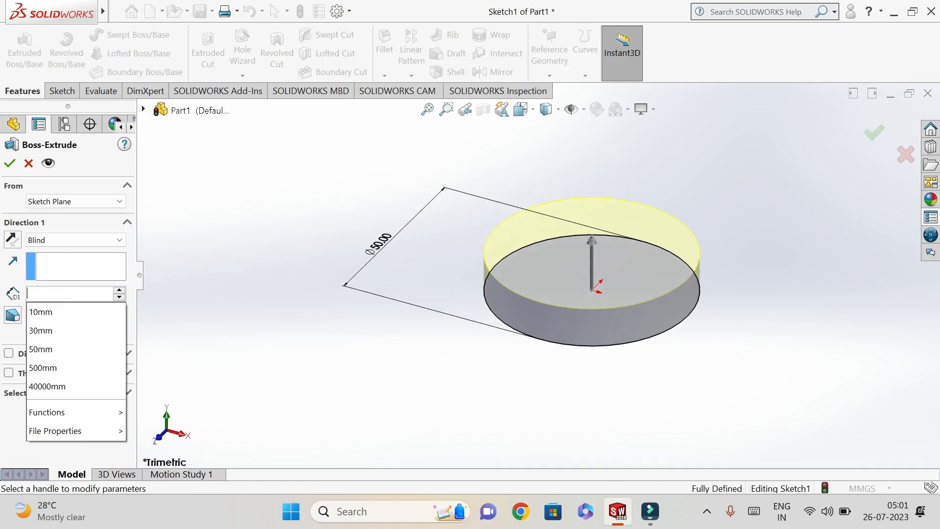
type("20")
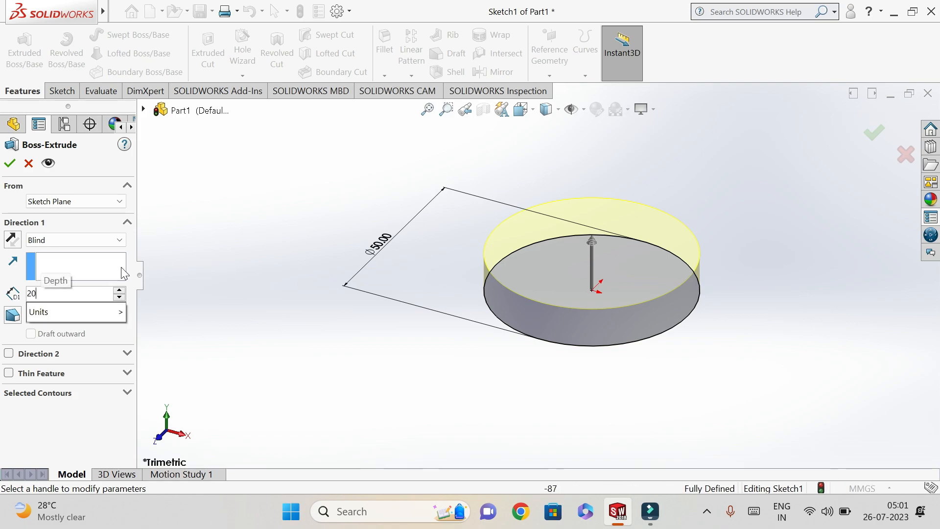
key("Return")
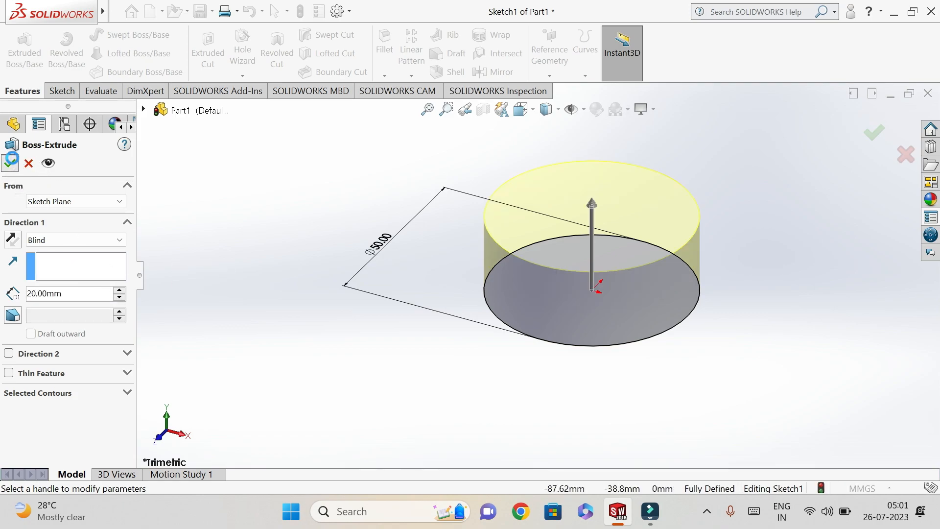
left_click(12, 165)
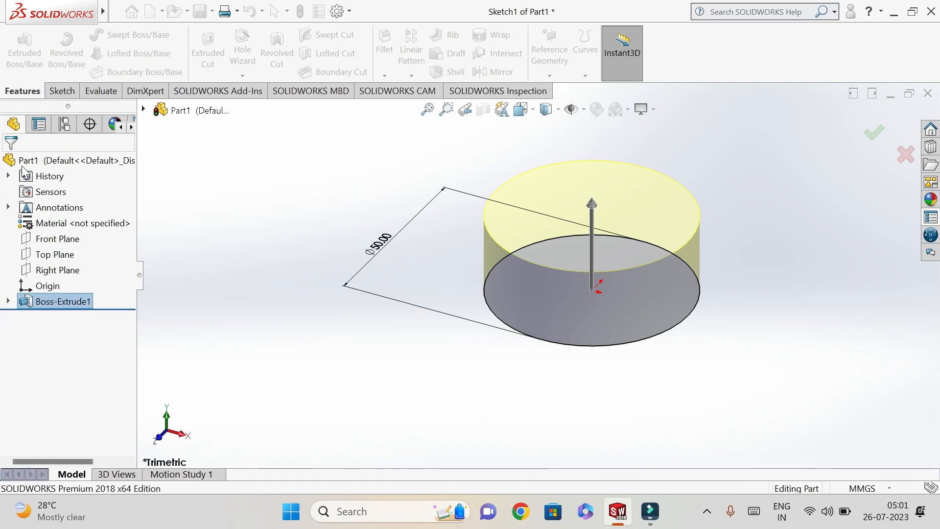
left_click(431, 352)
Orient the view normal to the cylinder's top face and start a new sketch on that face
middle_click_drag(435, 306, 411, 348)
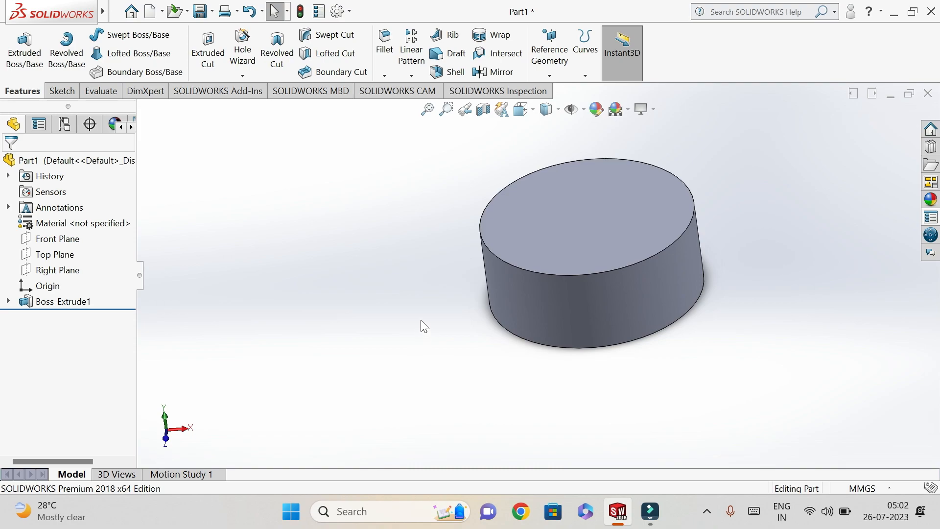
left_click(580, 180)
right_click(579, 180)
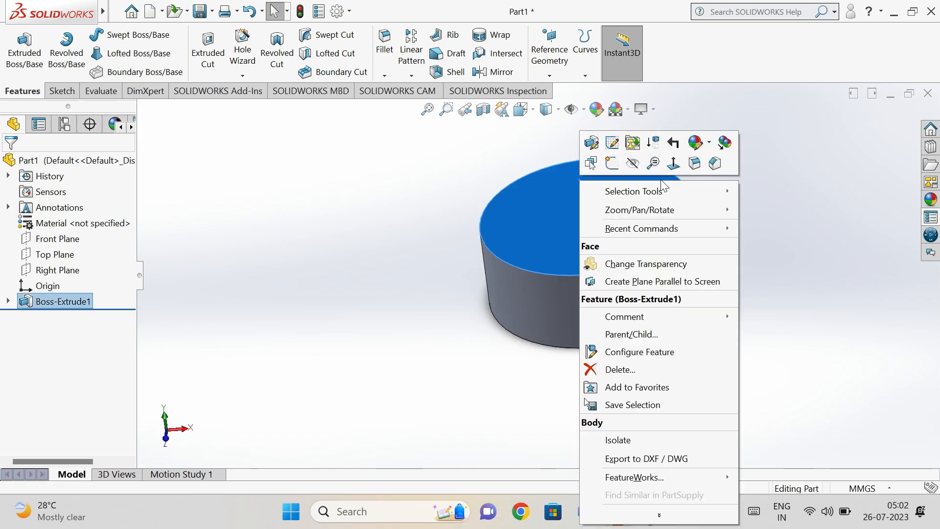
left_click(675, 166)
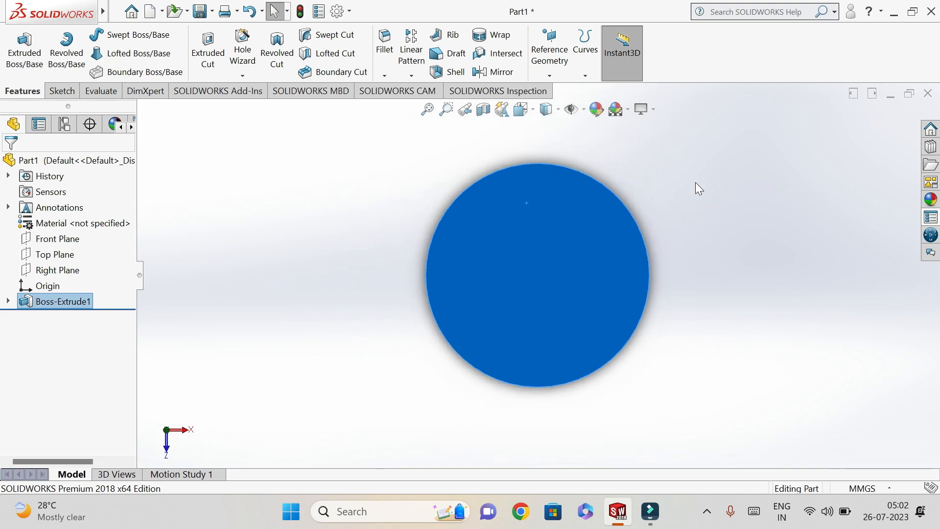
right_click(543, 244)
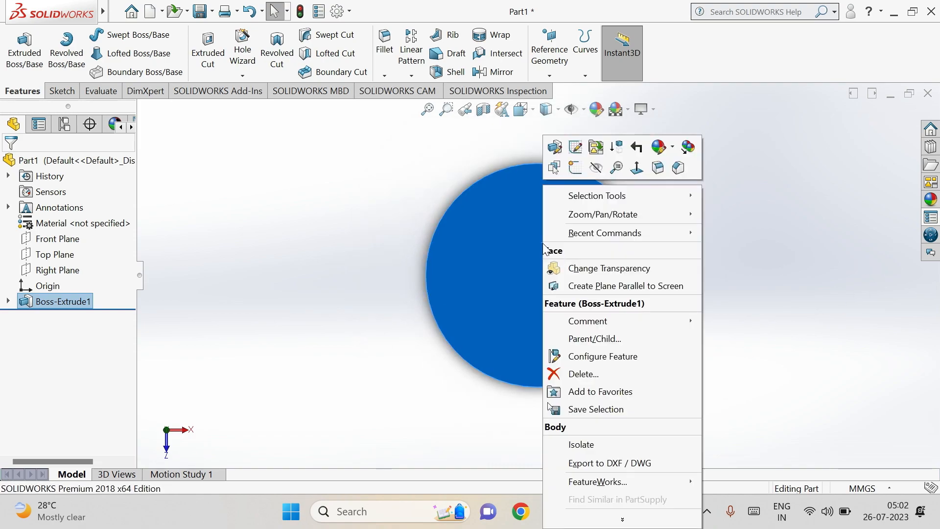
left_click(575, 167)
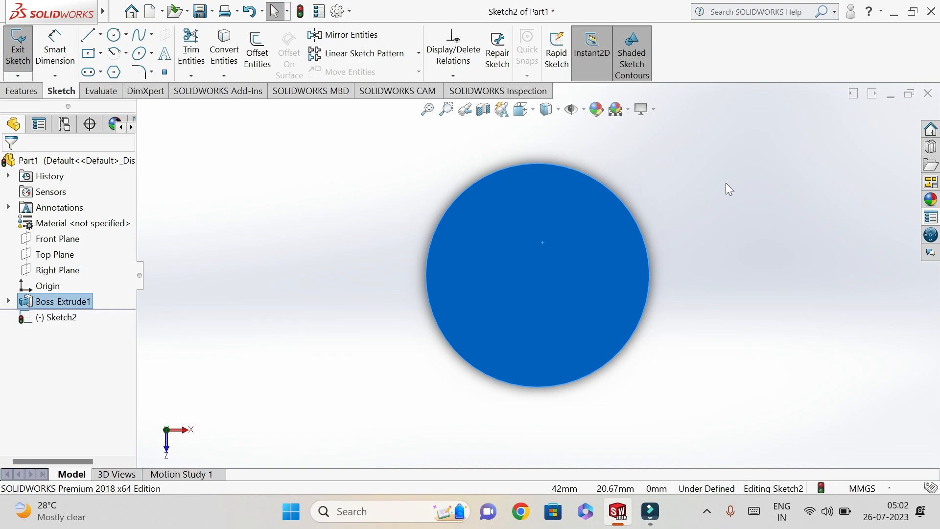
Sketch a circle about 9.2 mm in diameter on the top face, centred on the origin
left_click(114, 34)
left_click(537, 276)
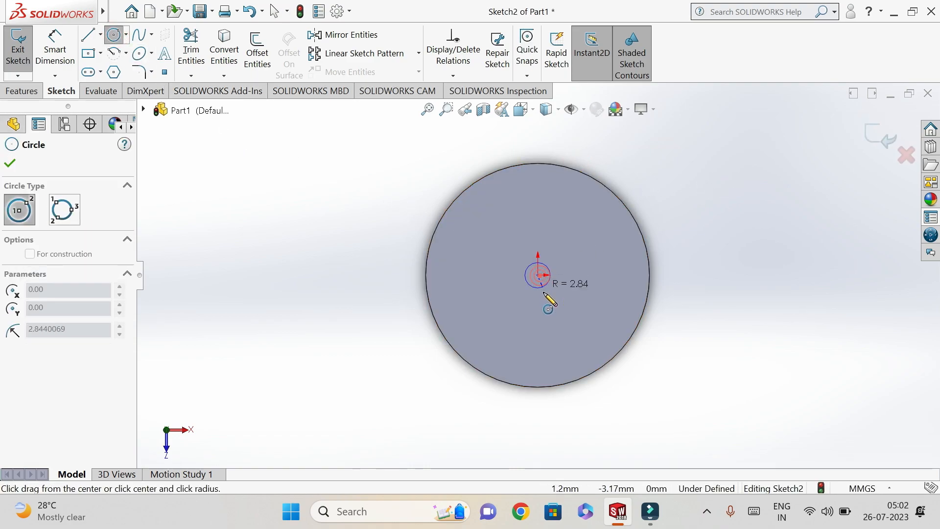
left_click(552, 290)
key("Escape")
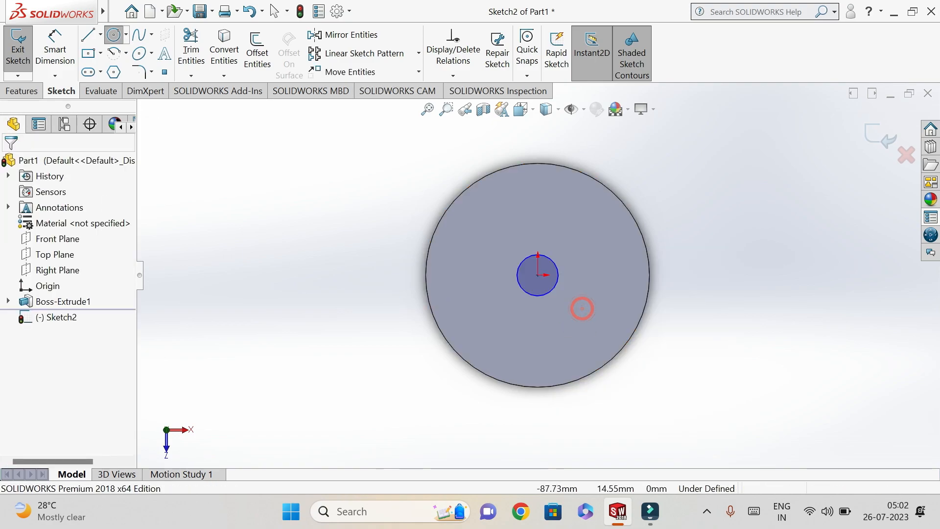
Dimension the diameter of the small circle on the top face and set it to 2 mm
left_click(55, 49)
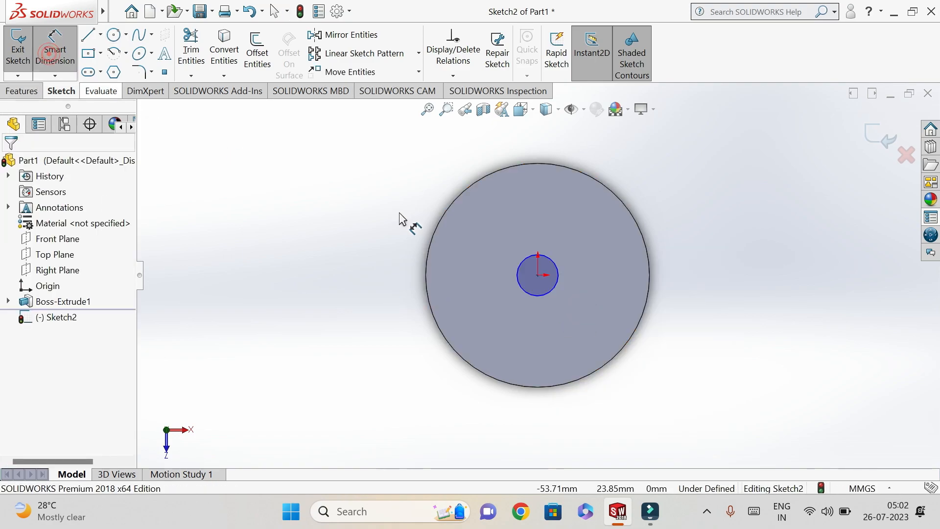
left_click(520, 282)
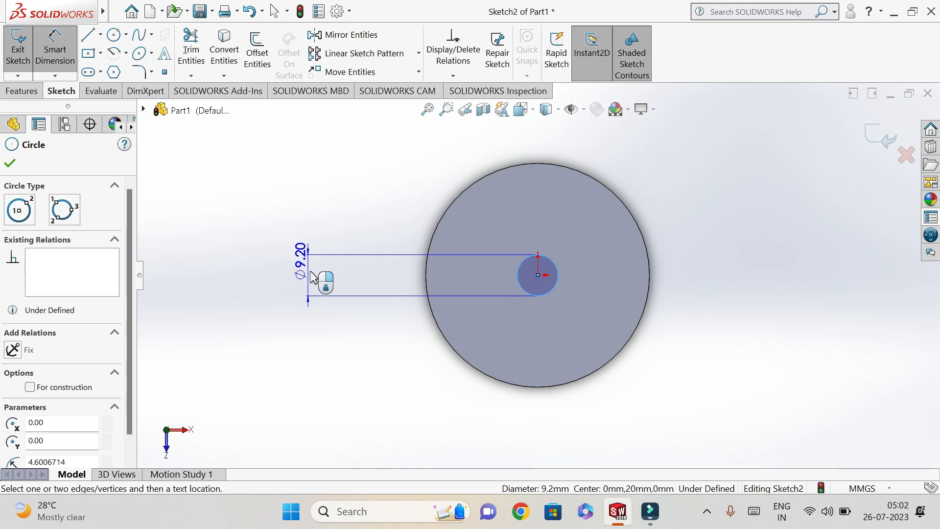
left_click(313, 280)
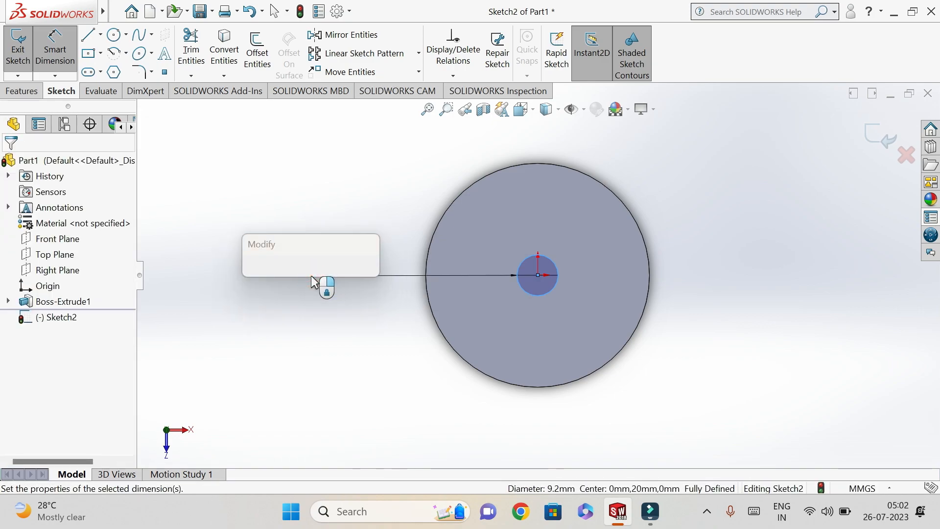
type("2")
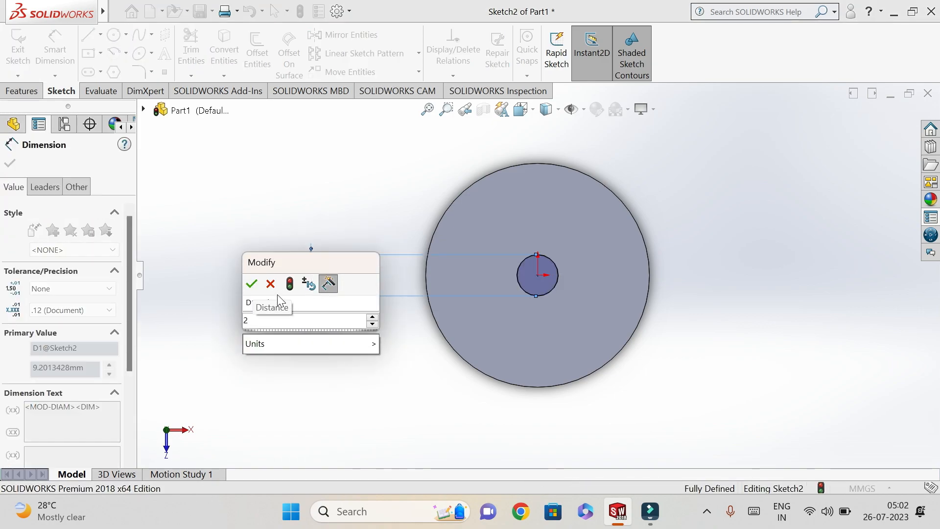
left_click(250, 286)
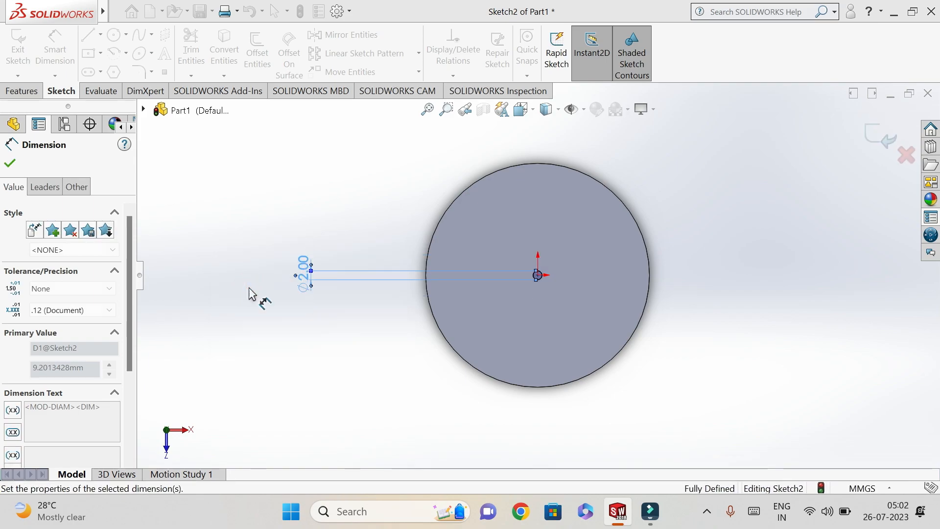
left_click(10, 166)
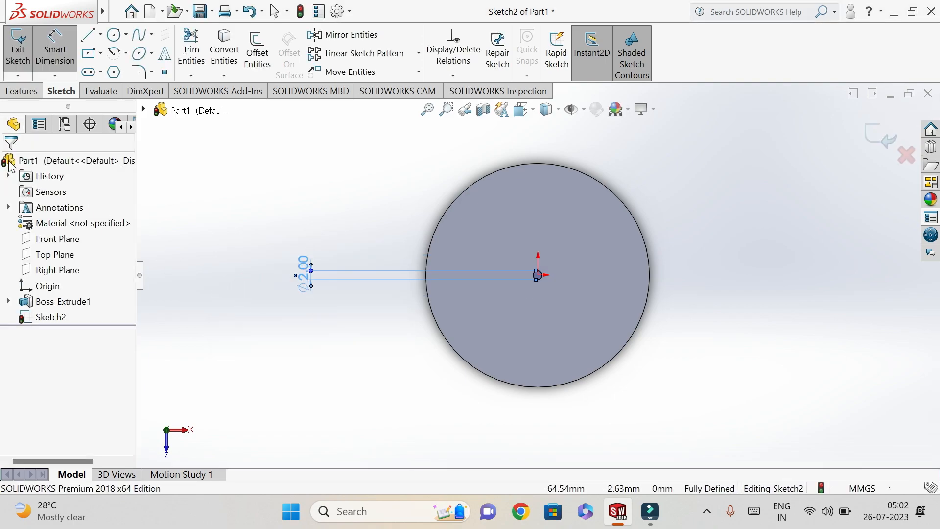
Cut-extrude the 2 mm circle as a blind hole 5 mm deep from the sketch plane
left_click(31, 90)
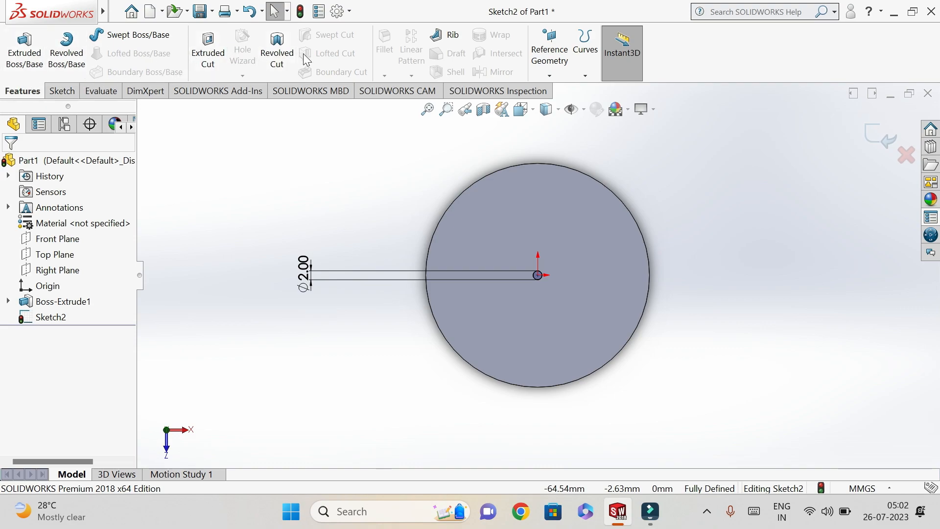
left_click(210, 58)
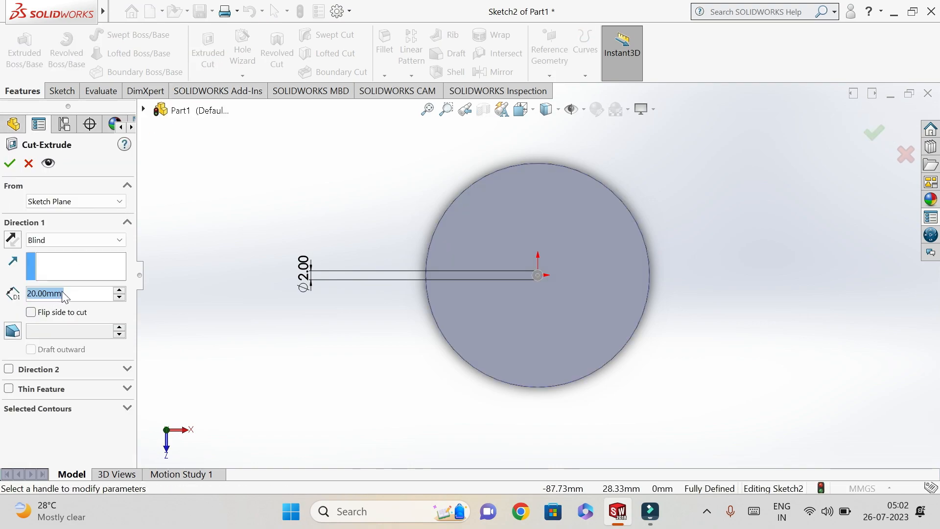
key("BackSpace")
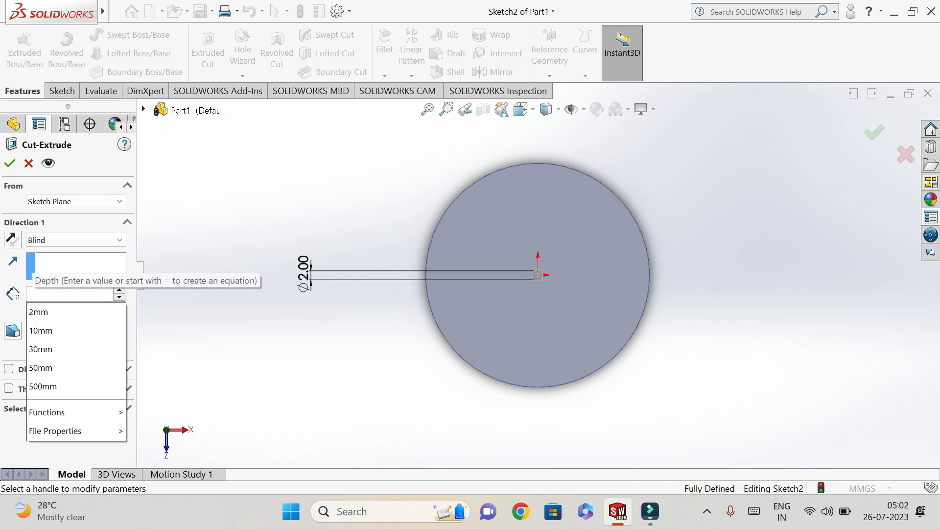
type("5")
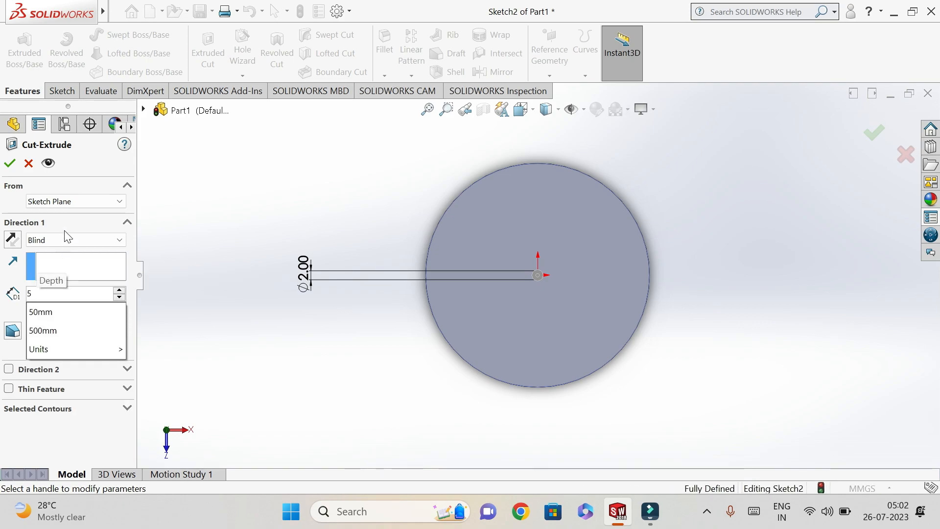
key("Return")
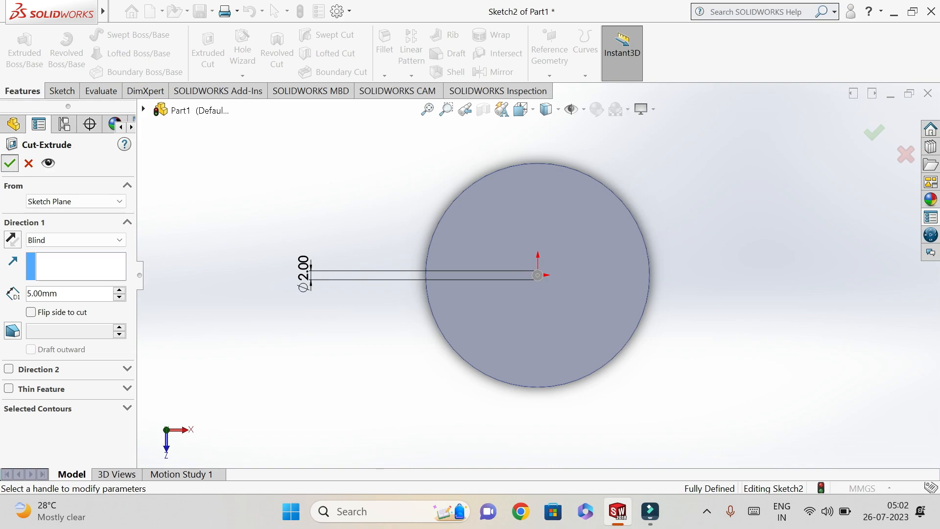
left_click(351, 350)
Orient the view normal to the cylinder's bottom face and start a new sketch on that face
middle_click_drag(388, 305, 392, 232)
scroll(578, 265, "down", 4)
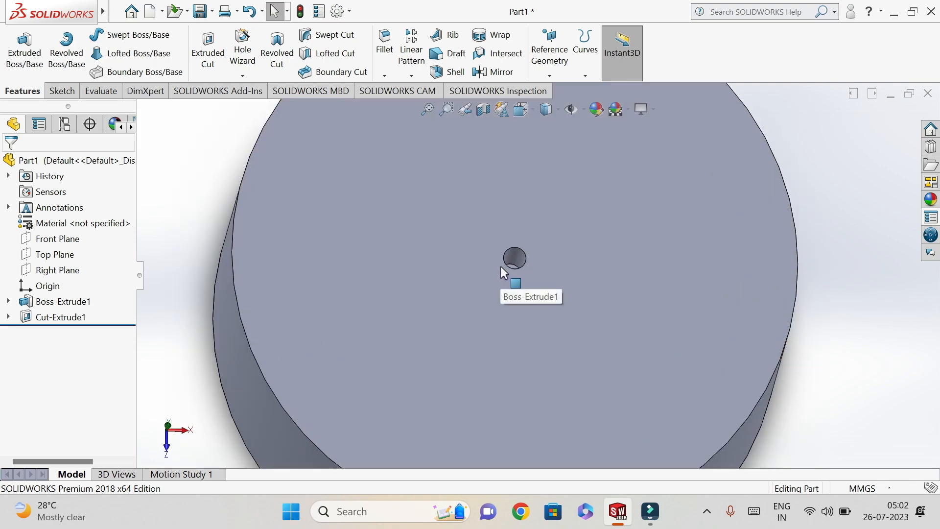
scroll(501, 267, "up", 2)
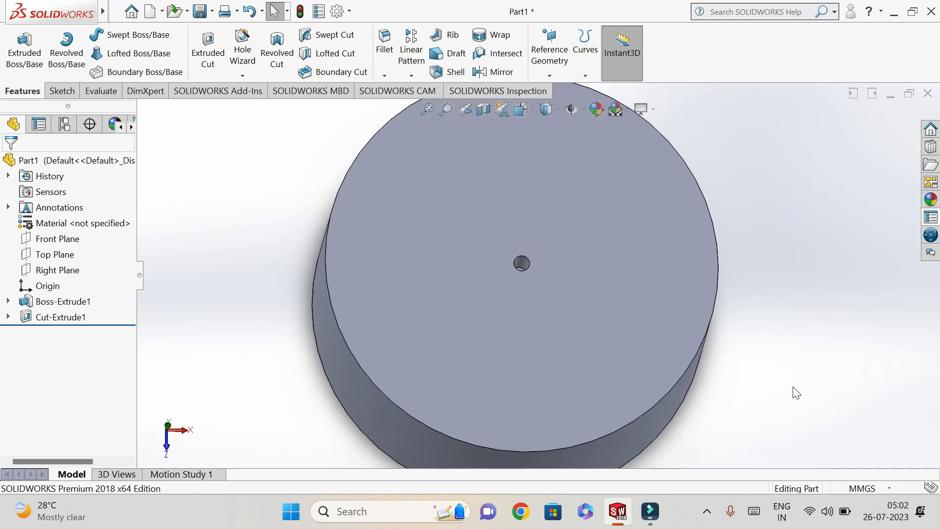
scroll(793, 393, "down", 1)
scroll(793, 393, "up", 2)
middle_click_drag(703, 367, 769, 382)
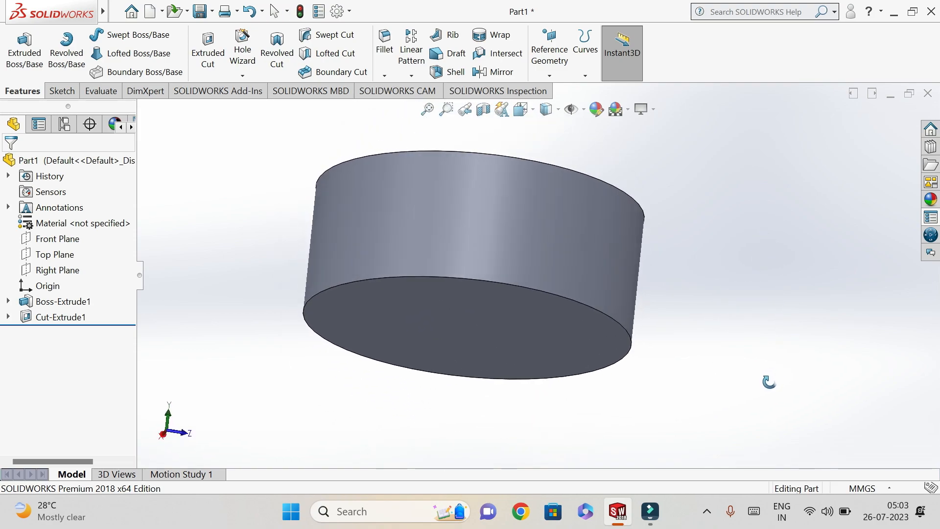
mouse_move(792, 351)
middle_mouse_down()
mouse_move(789, 309)
mouse_move(778, 338)
middle_mouse_up()
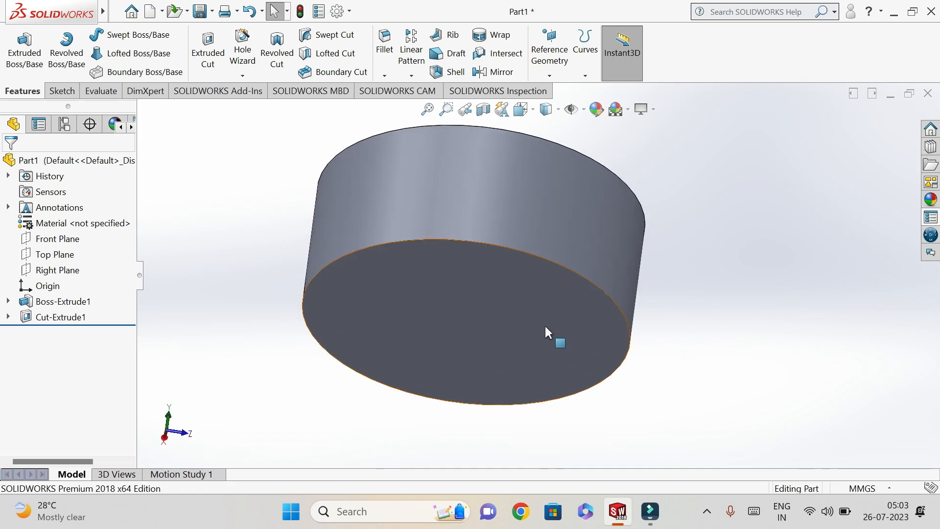
left_click(503, 316)
right_click(503, 316)
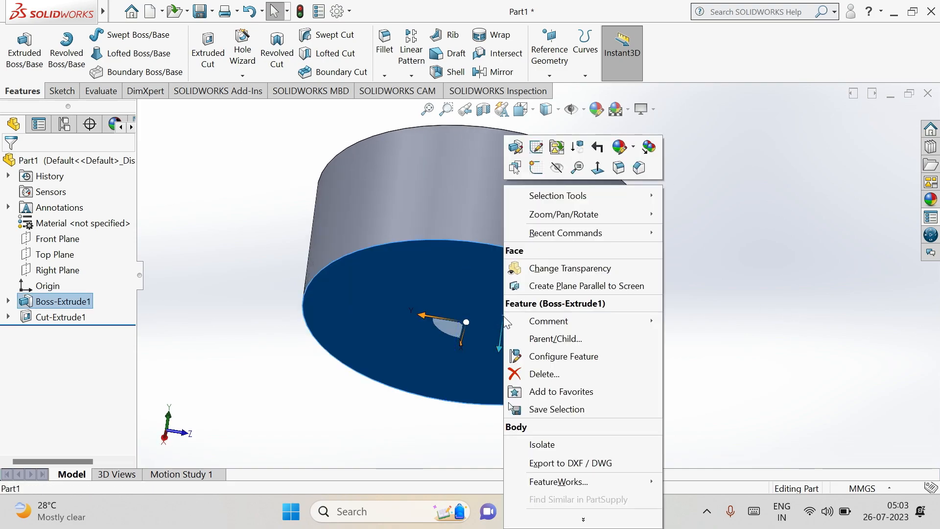
left_click(598, 169)
right_click(584, 202)
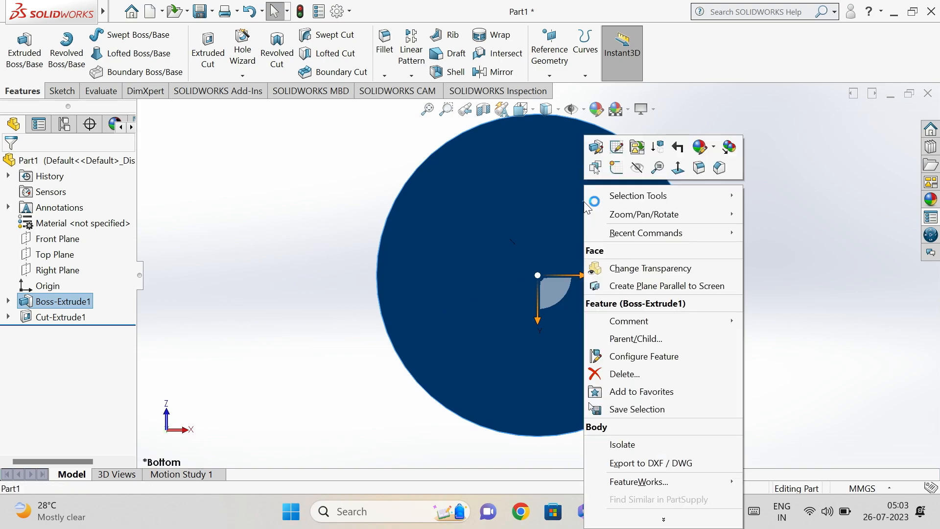
left_click(612, 170)
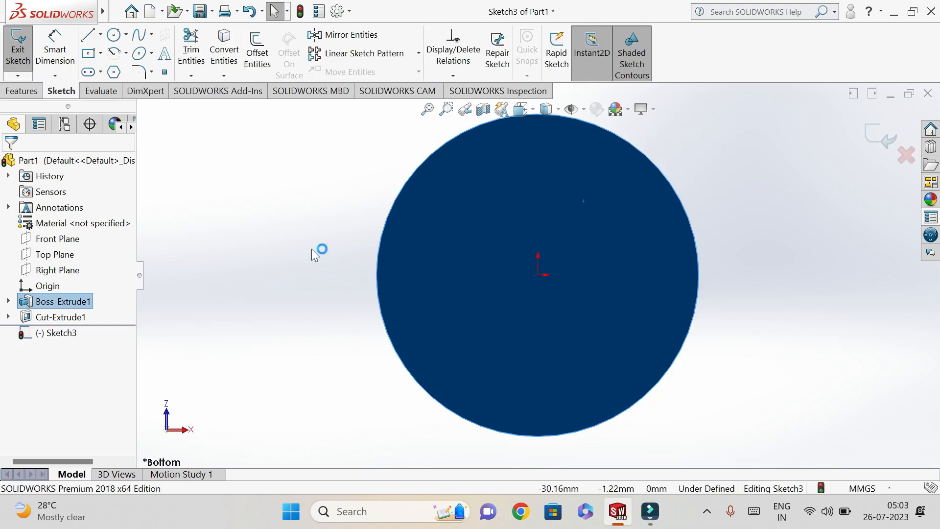
Sketch a circle about 18.45 mm in diameter on the bottom face, centred on the origin
left_click(114, 36)
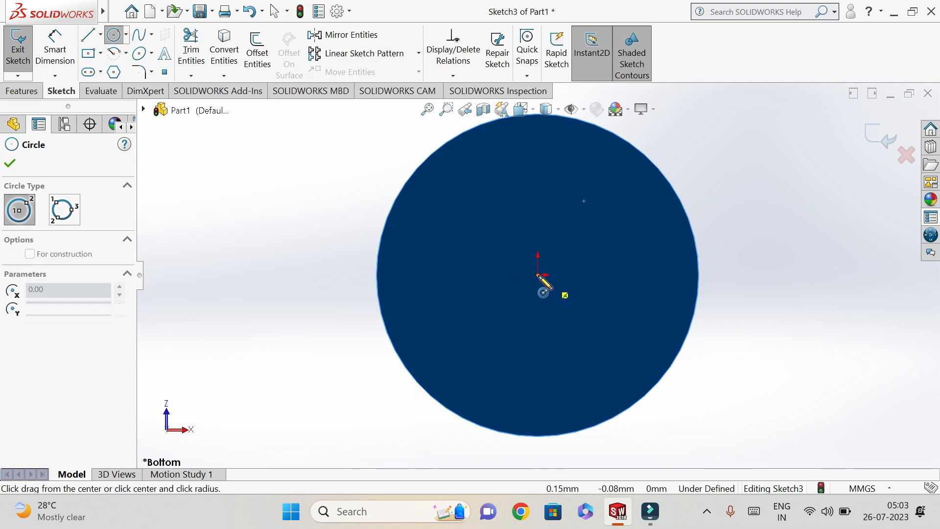
left_click(538, 275)
left_click(564, 323)
right_click(569, 328)
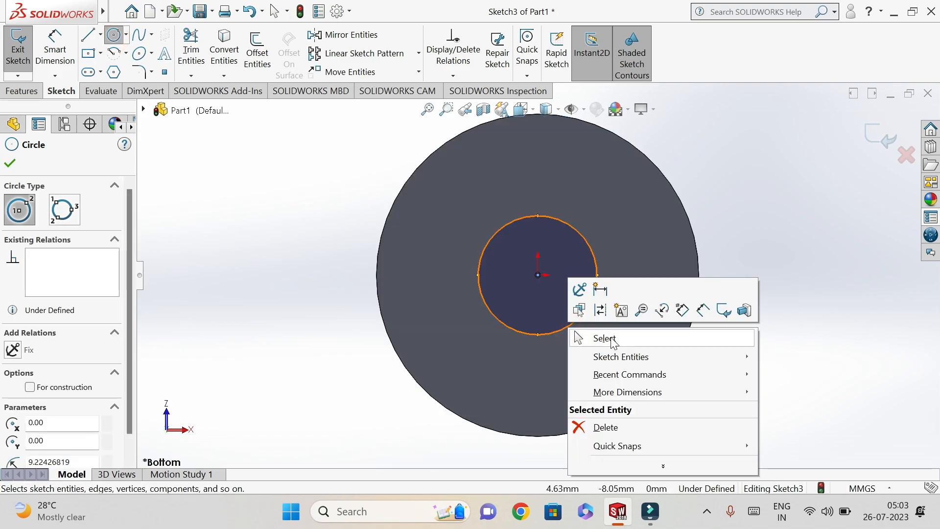
left_click(605, 338)
Dimension the diameter of the bottom-face circle and set it to 10 mm
left_click(55, 53)
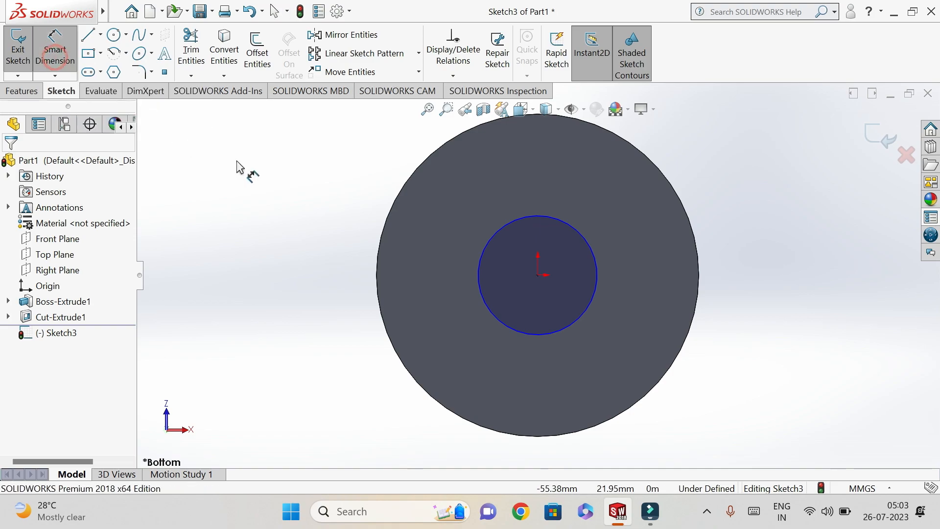
left_click(479, 284)
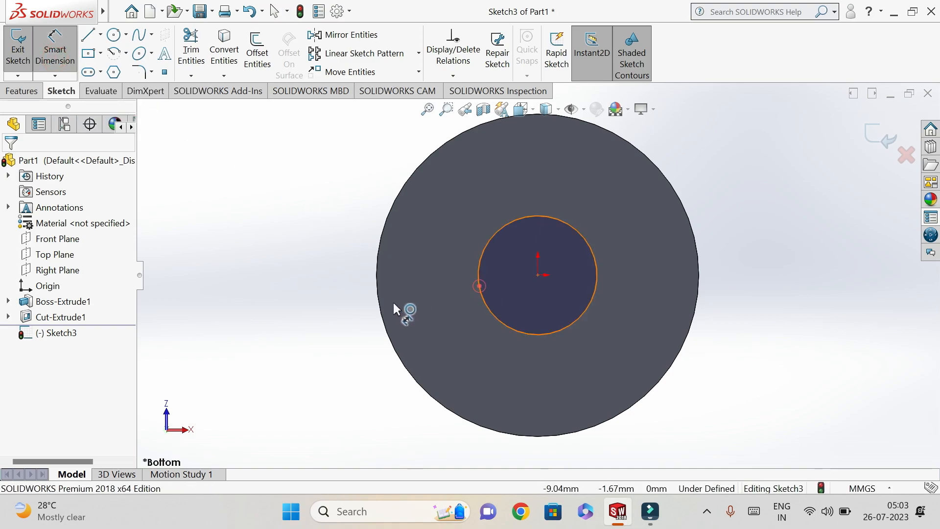
left_click(275, 281)
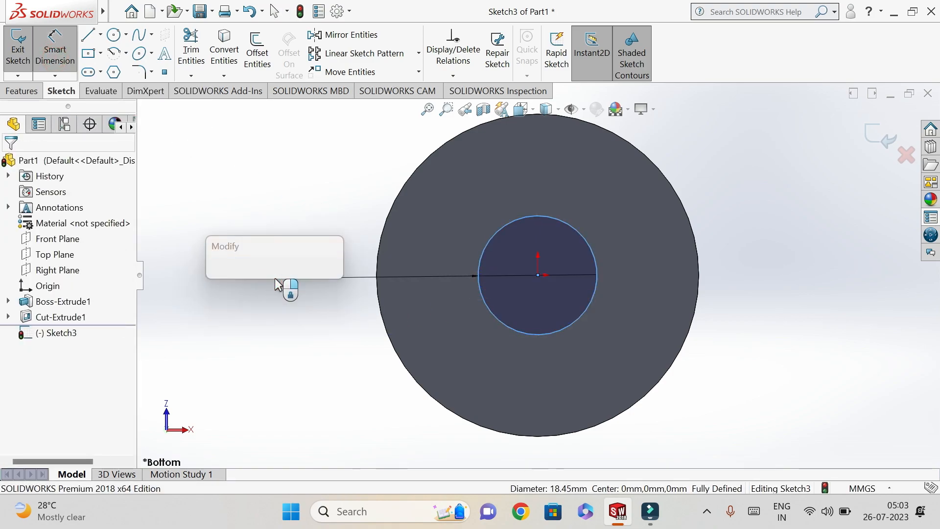
type("10")
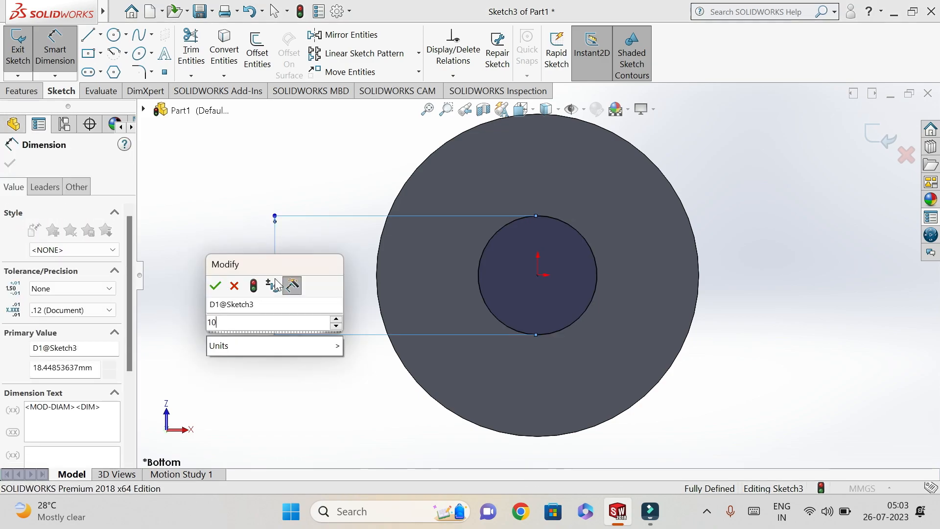
left_click(215, 286)
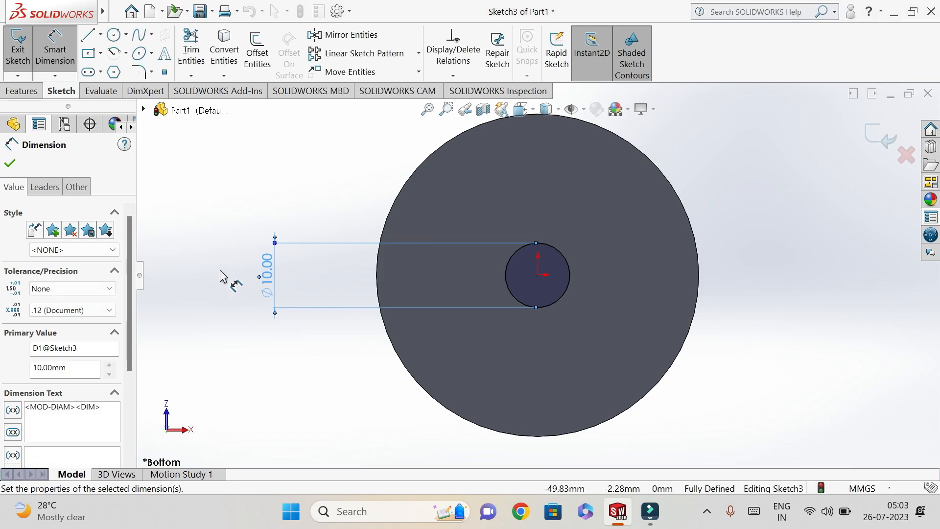
Cut-extrude the 10 mm circle into the cylinder as a blind hole 7 mm deep from the sketch plane
left_click(22, 91)
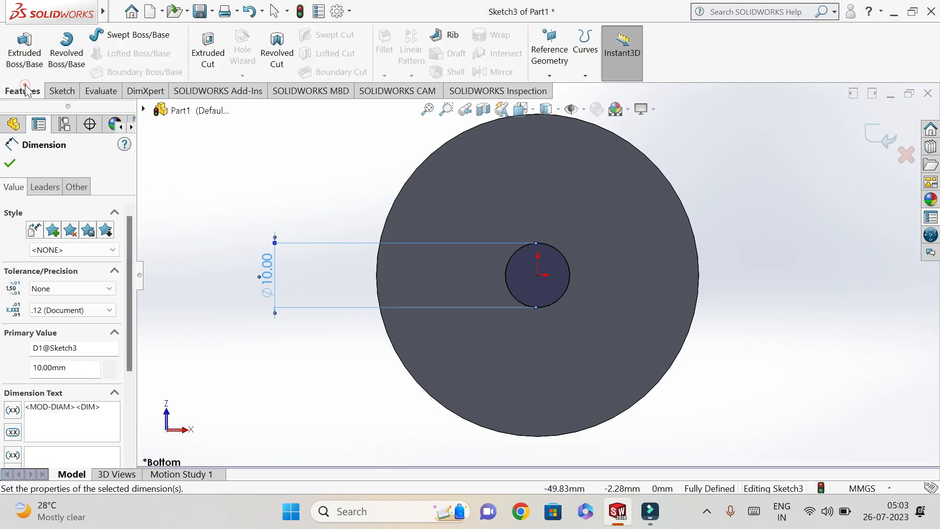
left_click(208, 53)
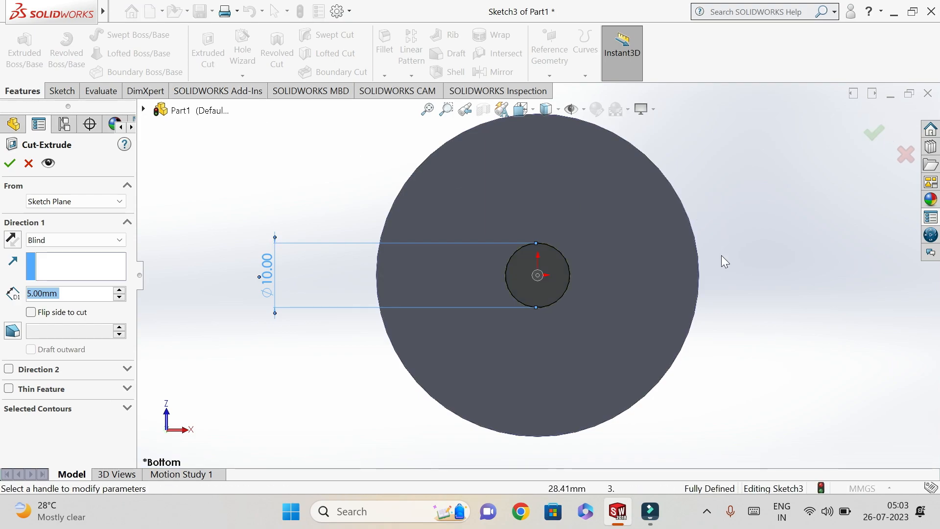
middle_click_drag(733, 374, 765, 378)
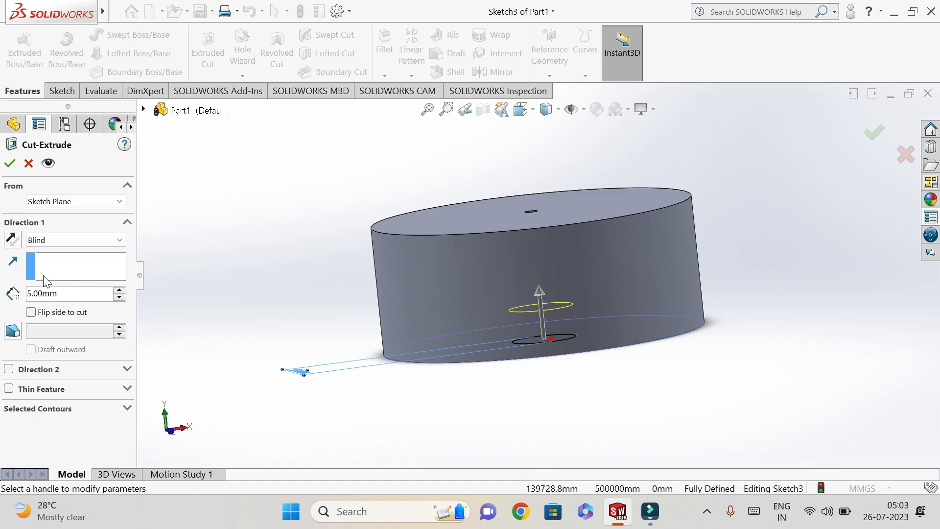
mouse_move(538, 294)
left_mouse_down()
mouse_move(536, 266)
mouse_move(538, 295)
mouse_move(539, 284)
left_mouse_up()
left_click(538, 286)
left_click(541, 301)
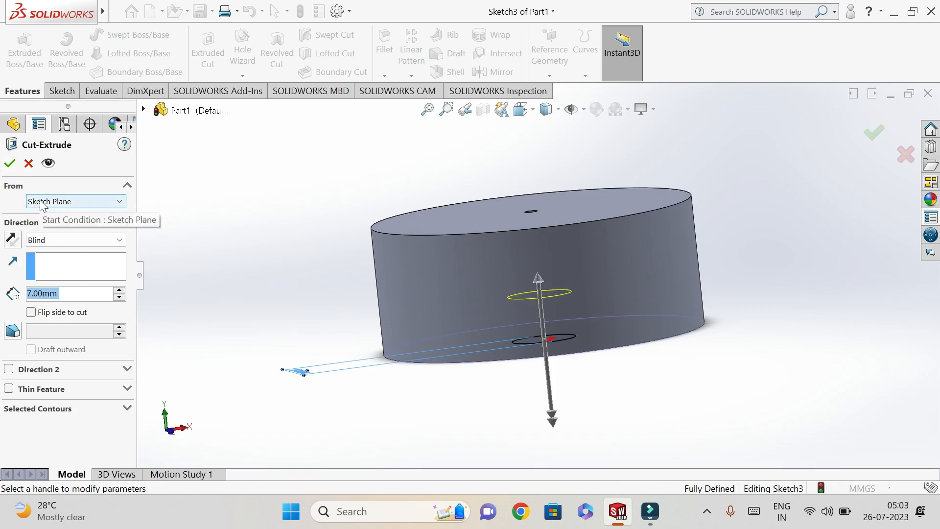
left_click(10, 163)
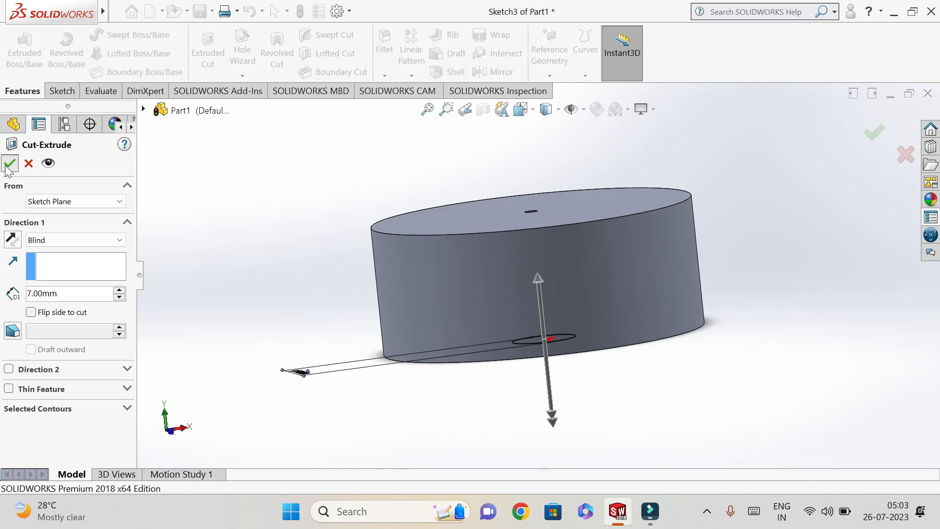
left_click(807, 372)
Save the part to the Desktop as a SOLIDWORKS part file named cylinder
middle_click_drag(774, 405, 759, 270)
mouse_move(771, 203)
middle_mouse_down()
mouse_move(769, 216)
mouse_move(769, 195)
middle_mouse_up()
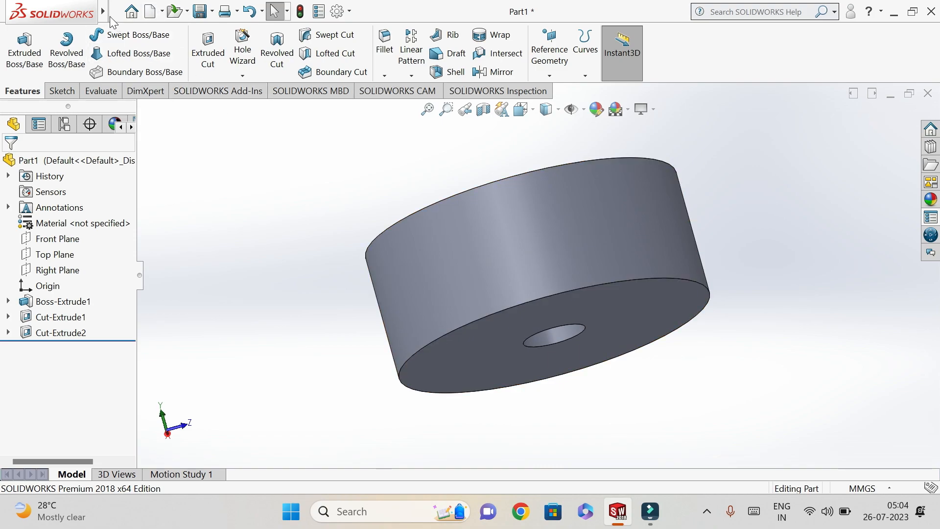
left_click(117, 11)
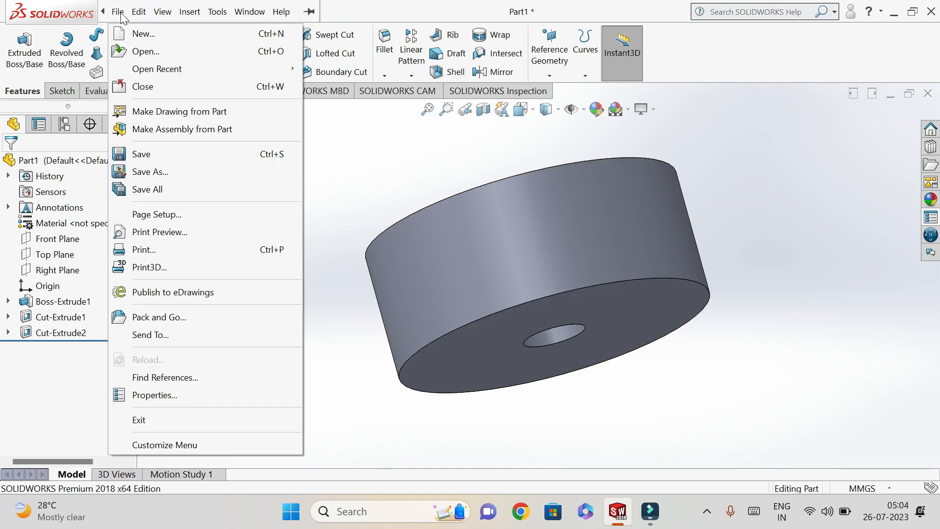
left_click(140, 173)
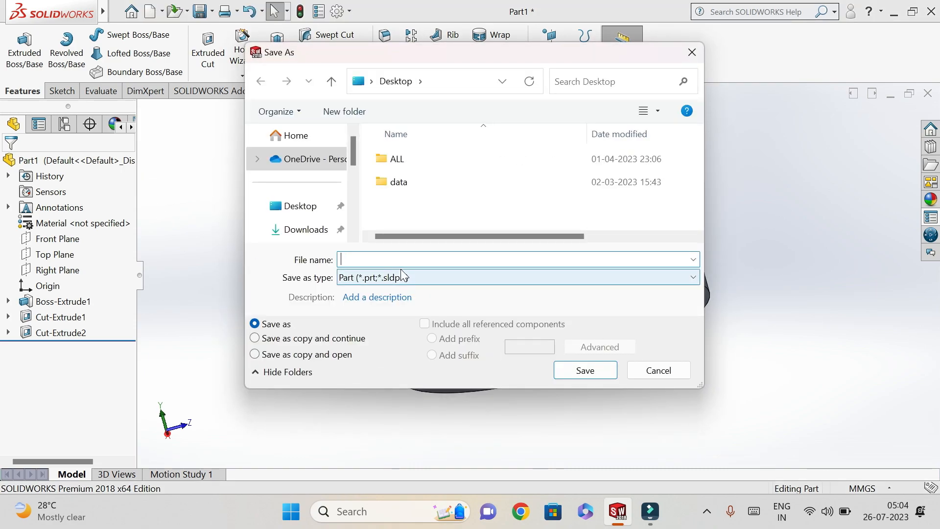
type("cylinde")
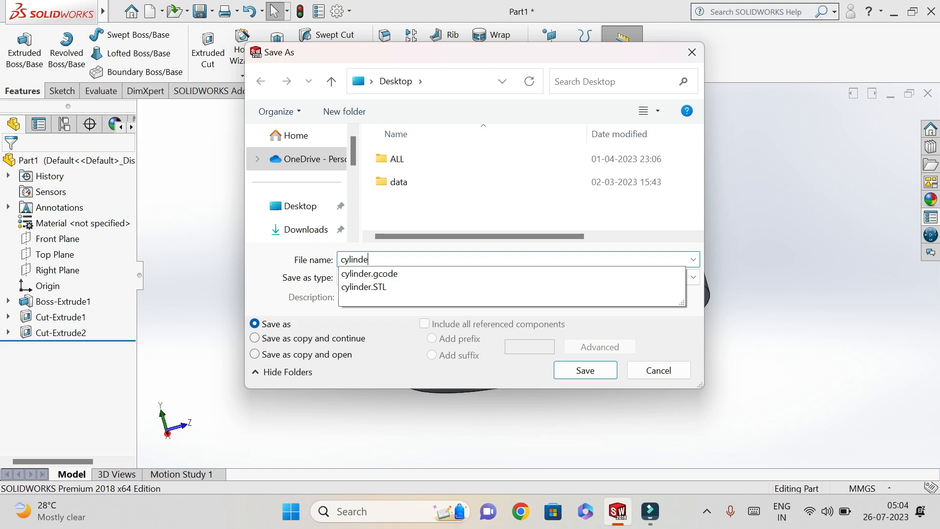
left_click(1, 327)
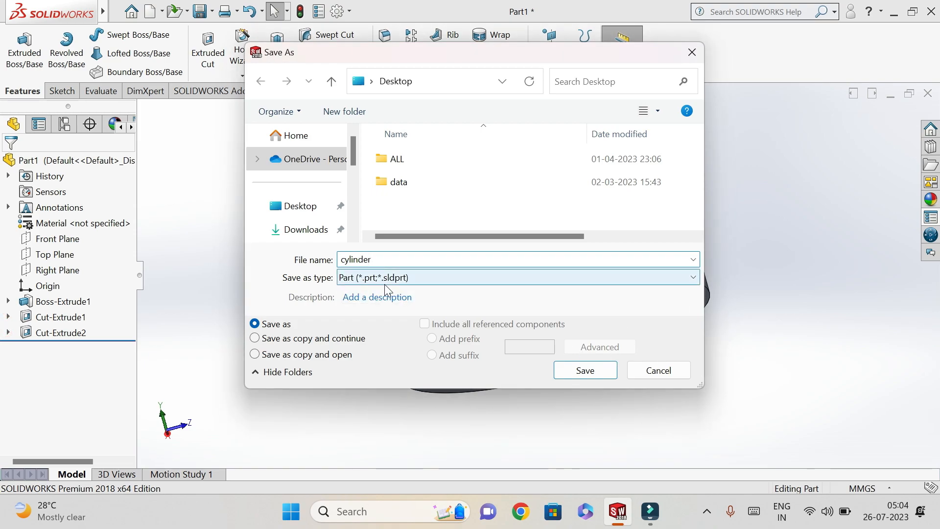
left_click(298, 210)
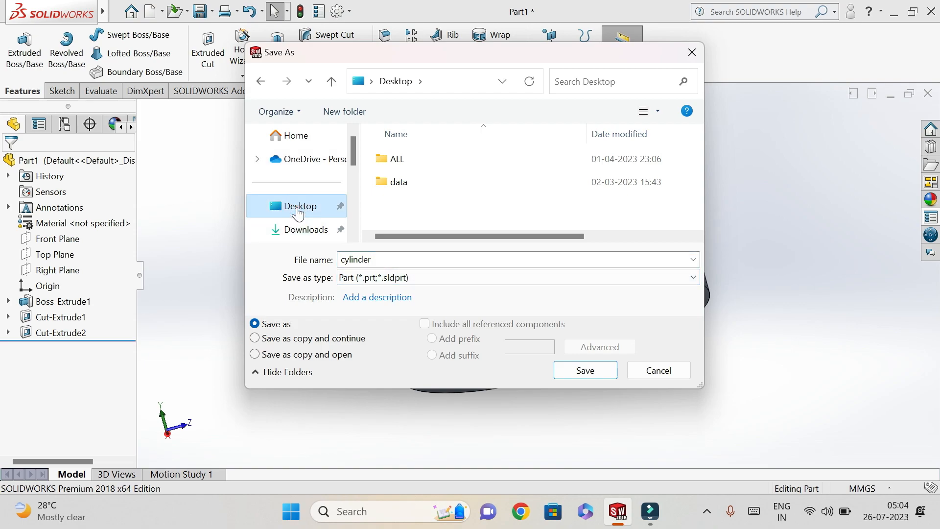
left_click(585, 370)
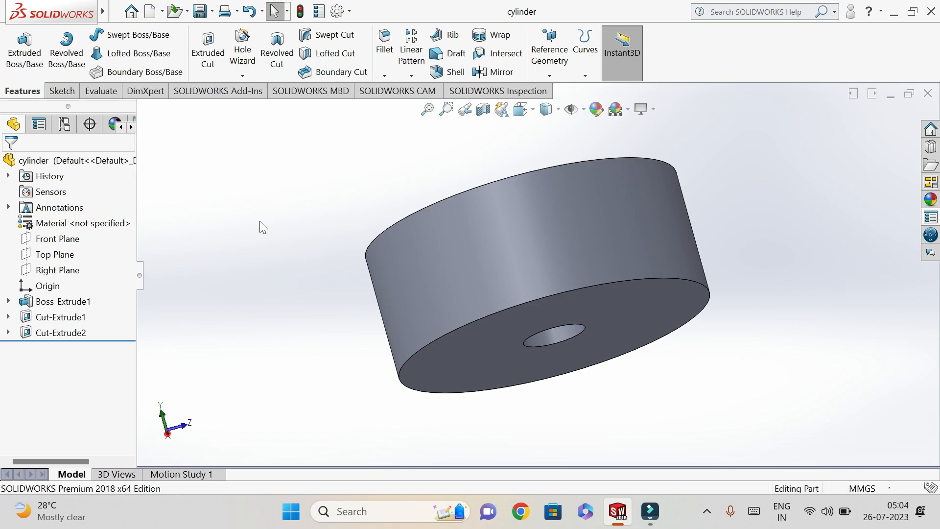
Start saving another copy of the part and choose STL (*.stl) as the file type
left_click(117, 11)
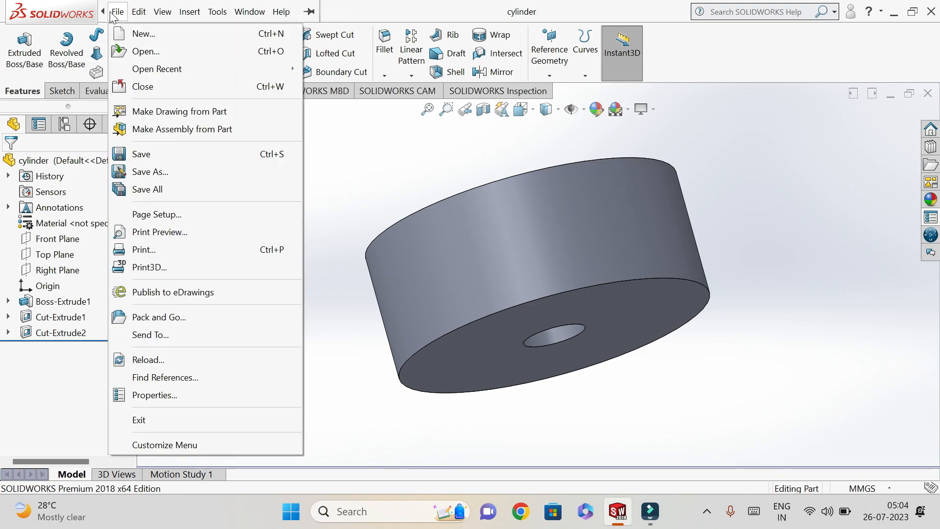
left_click(142, 169)
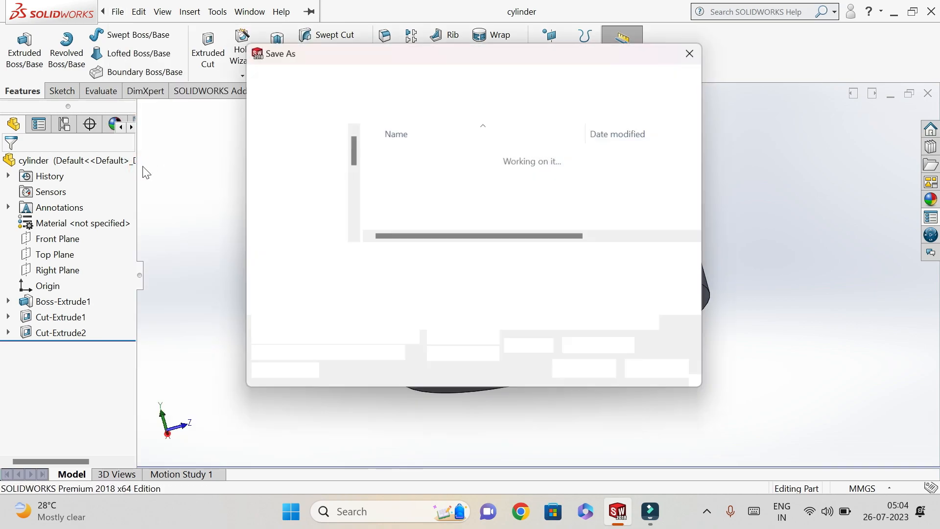
left_click(419, 280)
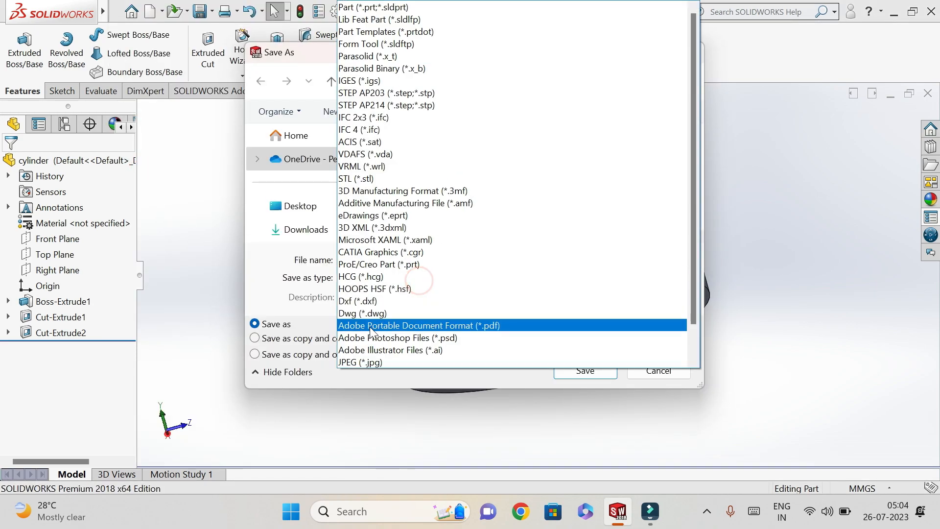
left_click(350, 180)
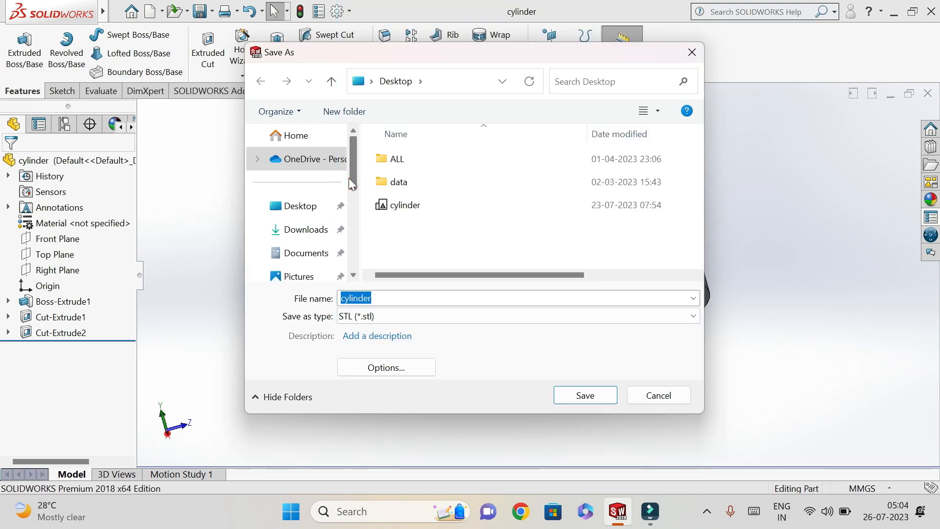
Set the STL export resolution to Custom, with deviation at its finest setting and a tighter angle tolerance
left_click(401, 368)
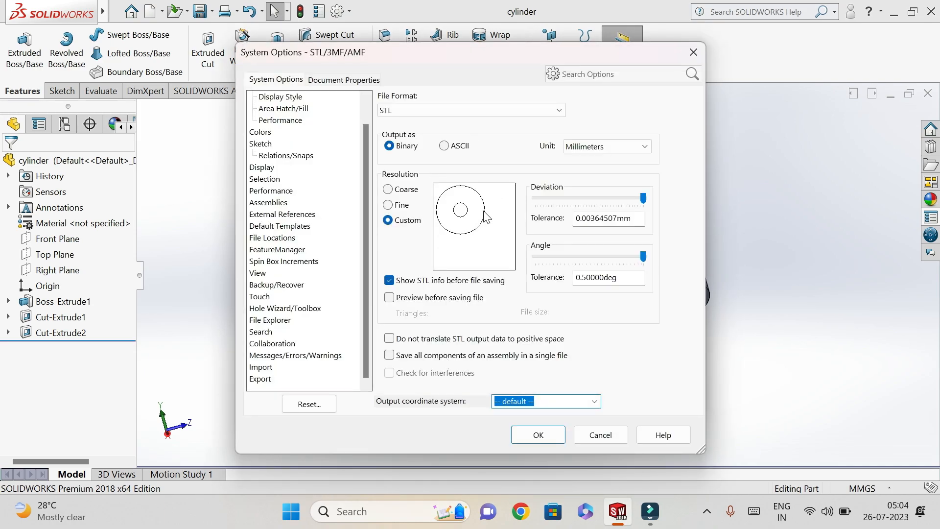
left_click(392, 191)
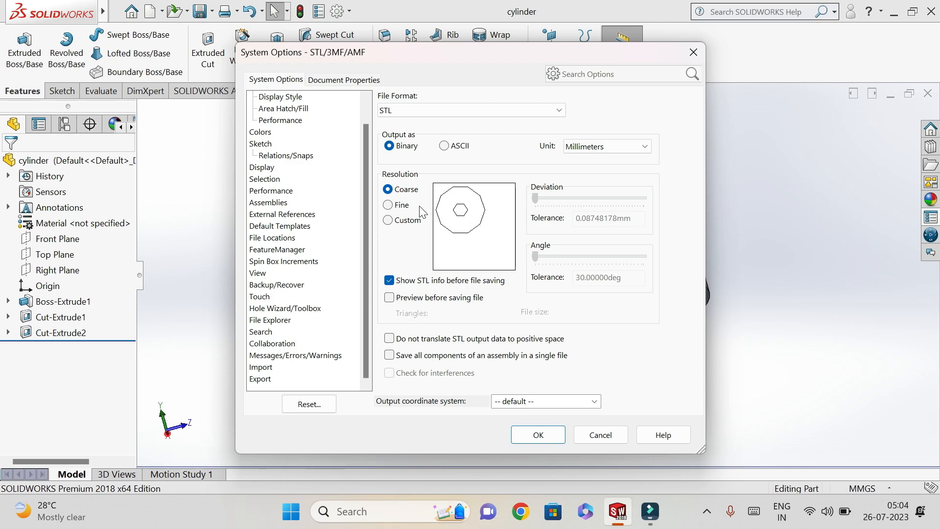
left_click(390, 205)
left_click(389, 221)
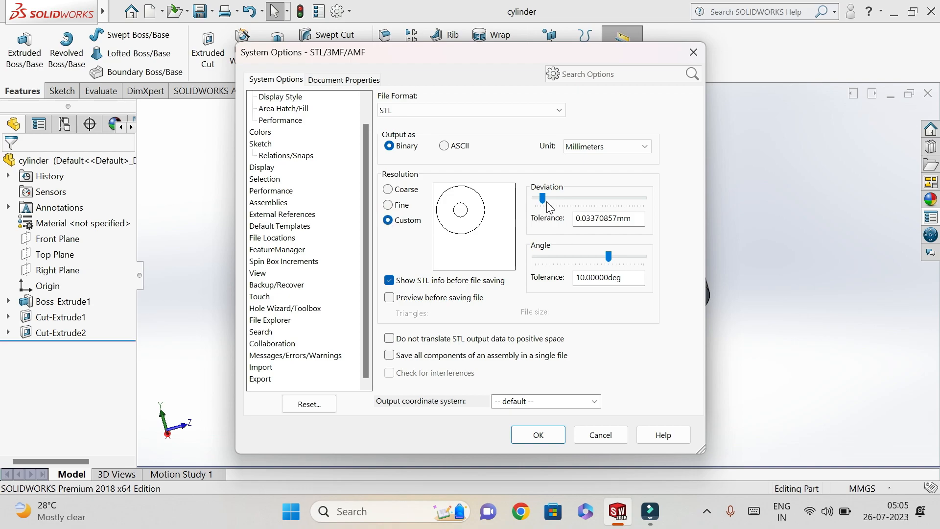
left_click_drag(544, 201, 649, 196)
left_click_drag(643, 263, 628, 270)
left_click(539, 436)
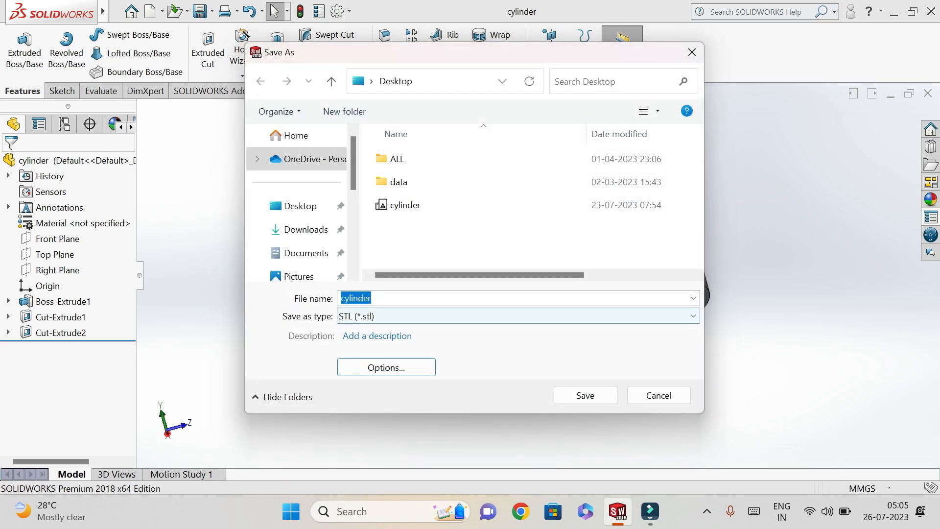
Name the STL file cylinder1, save it to the Desktop and accept the export
left_click(303, 211)
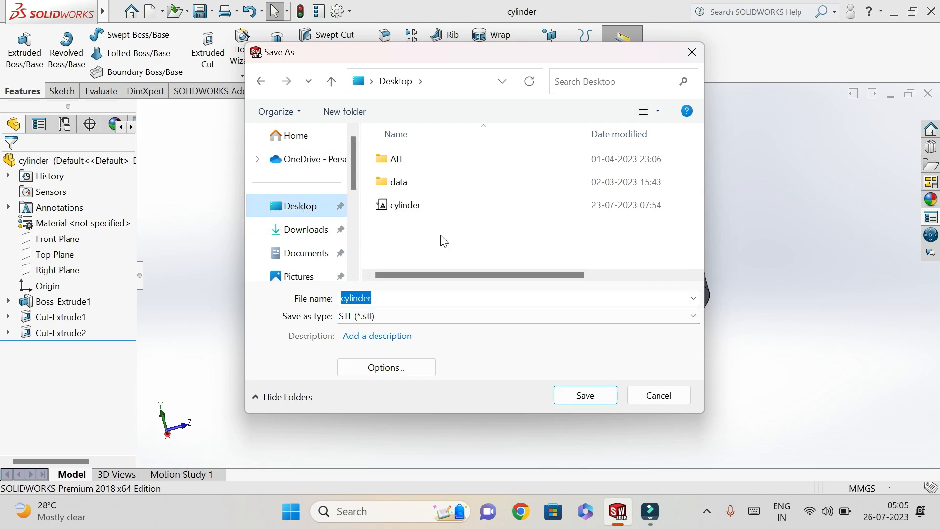
left_click(392, 297)
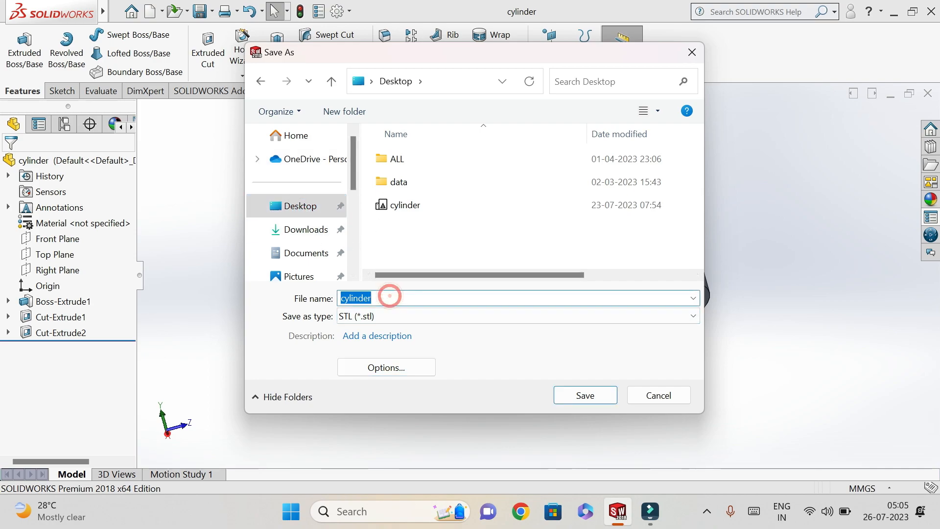
key("ctrl+a")
left_click(389, 296)
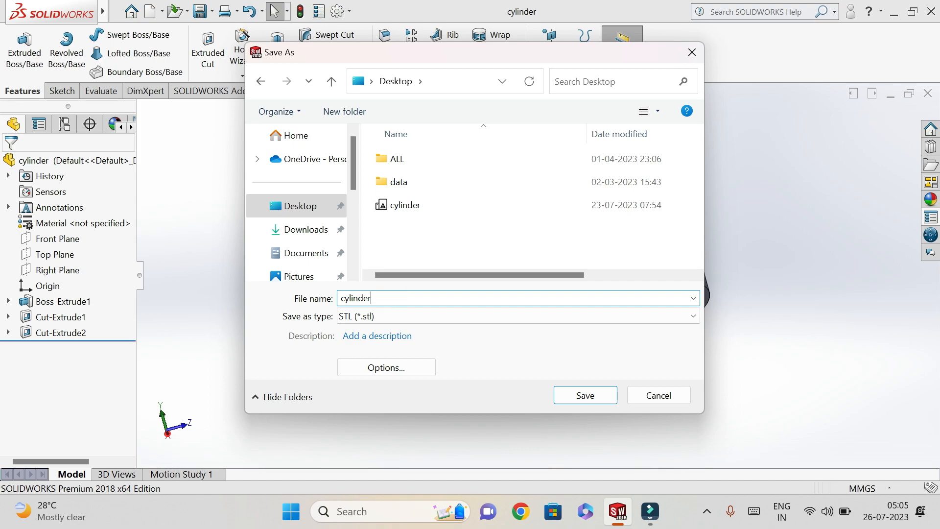
type("1")
left_click(315, 210)
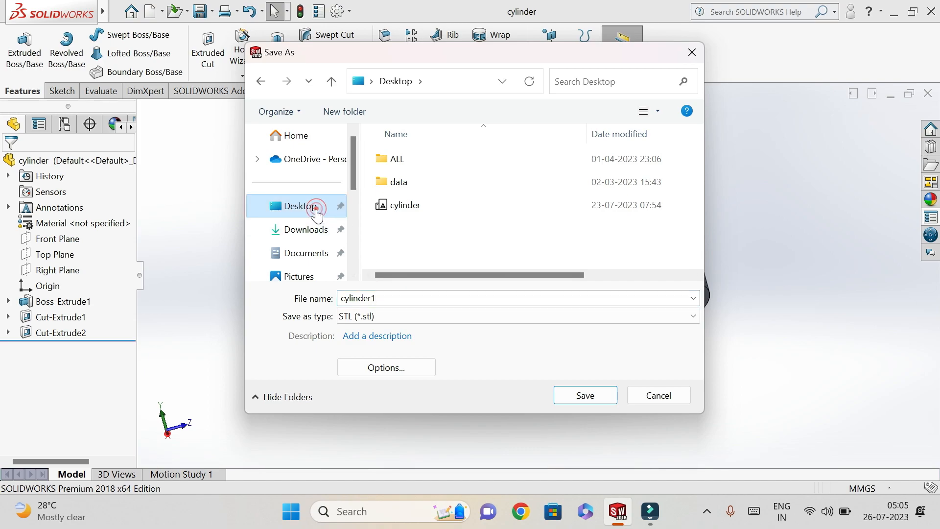
left_click(590, 394)
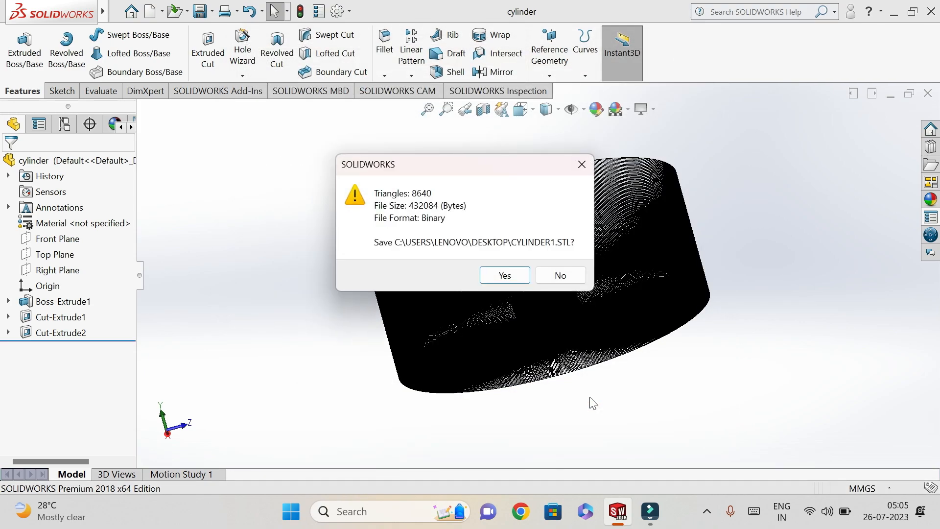
left_click(506, 282)
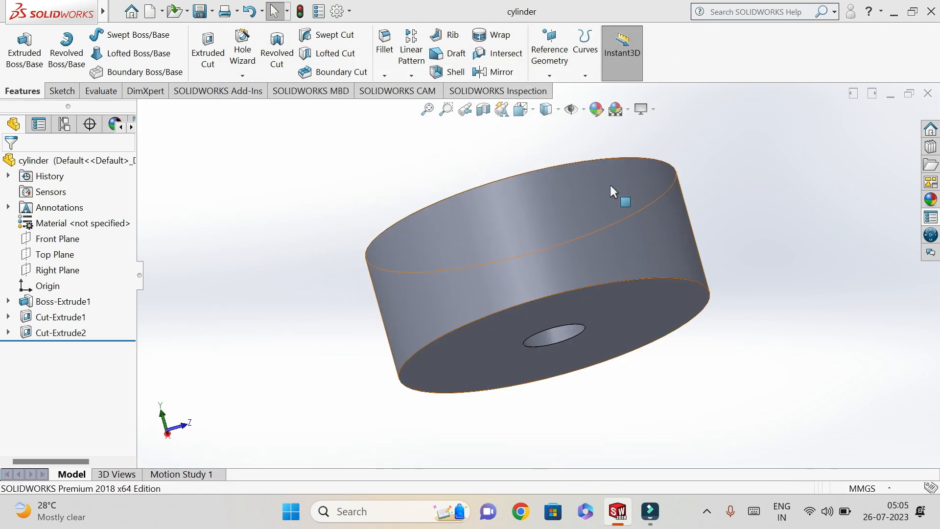
middle_click_drag(692, 197, 736, 211)
middle_click_drag(751, 256, 782, 327)
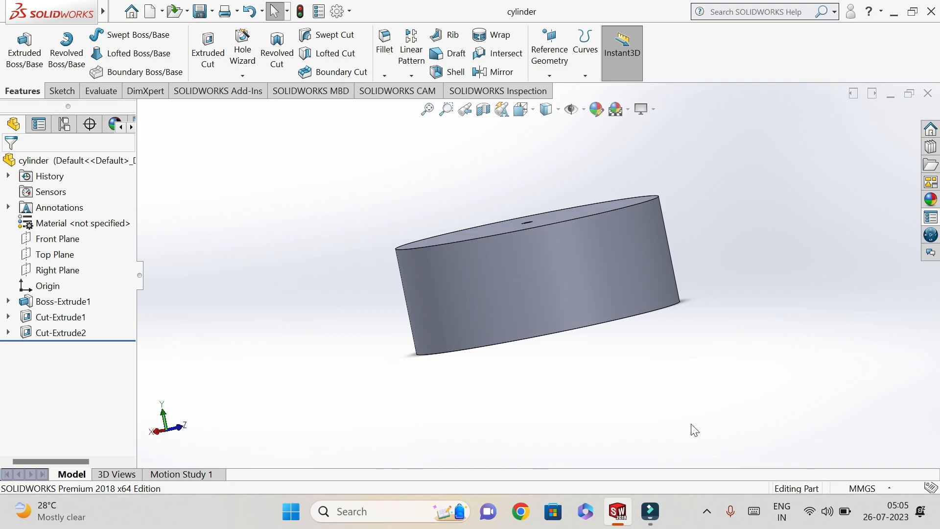
Open CraftWare and remove the existing model from the build platform
left_click(349, 511)
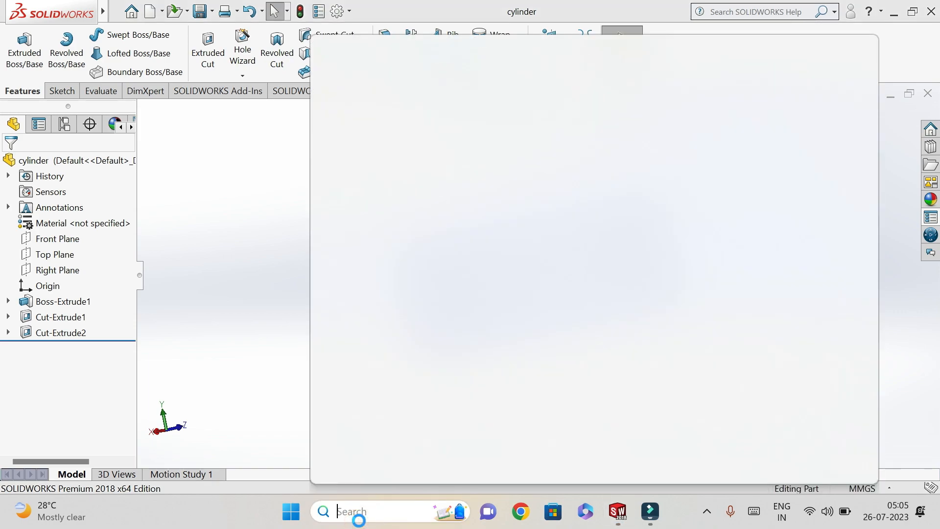
type("cr")
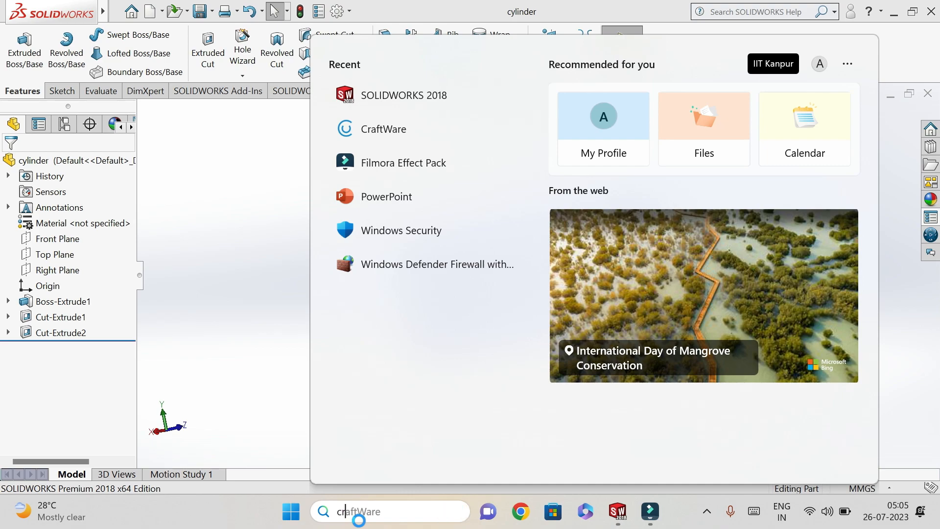
left_click(394, 133)
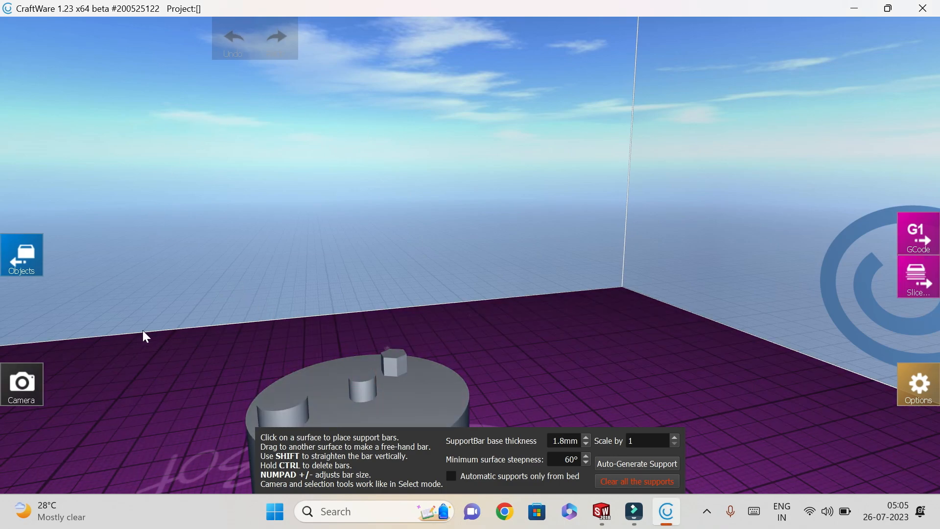
left_click(13, 254)
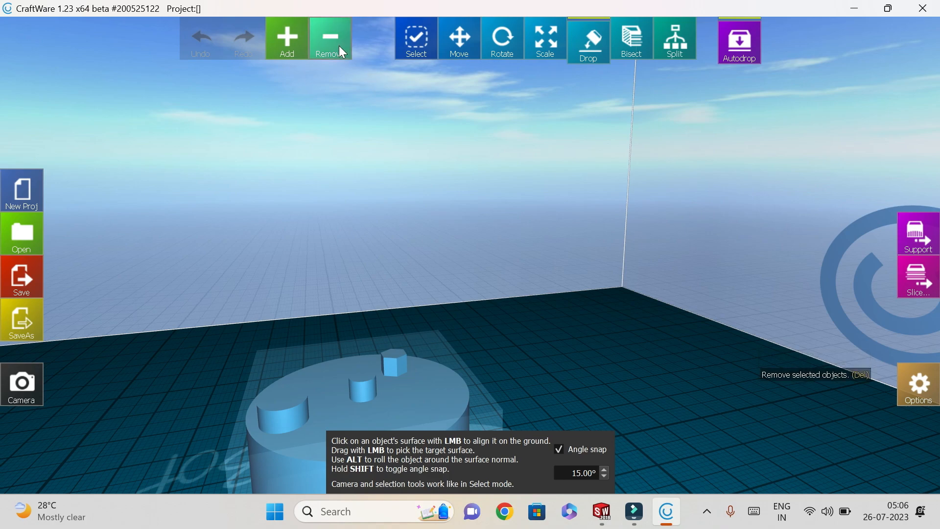
left_click(339, 46)
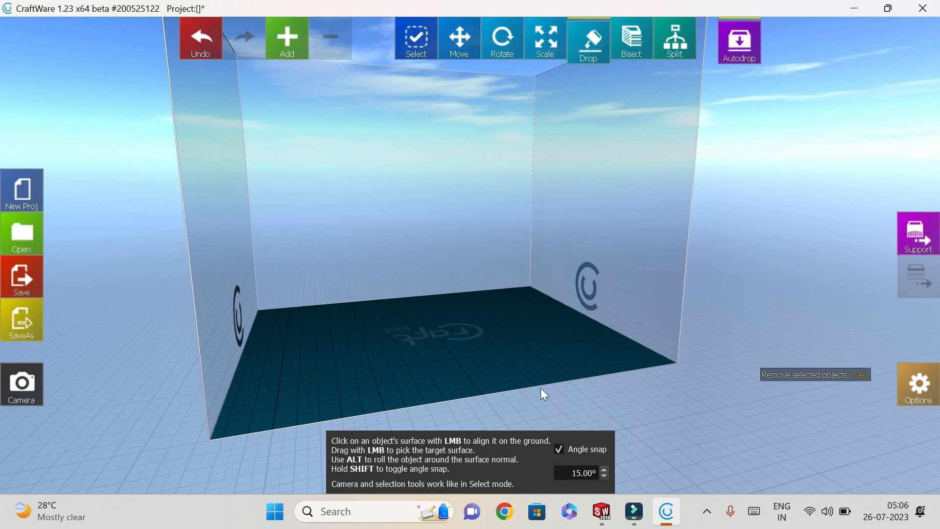
left_click_drag(642, 374, 630, 402)
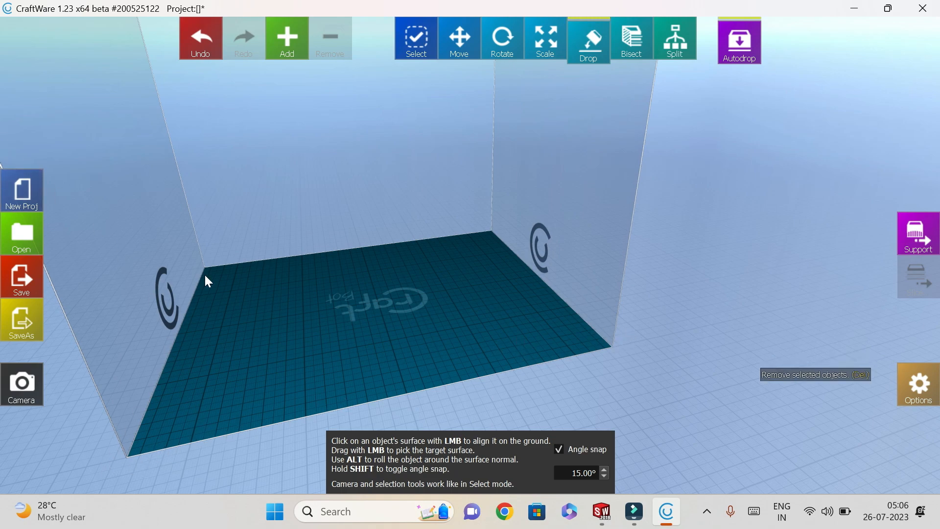
In the printer options, set the CraftBot preset's build width and depth to 220 mm each
left_click(921, 392)
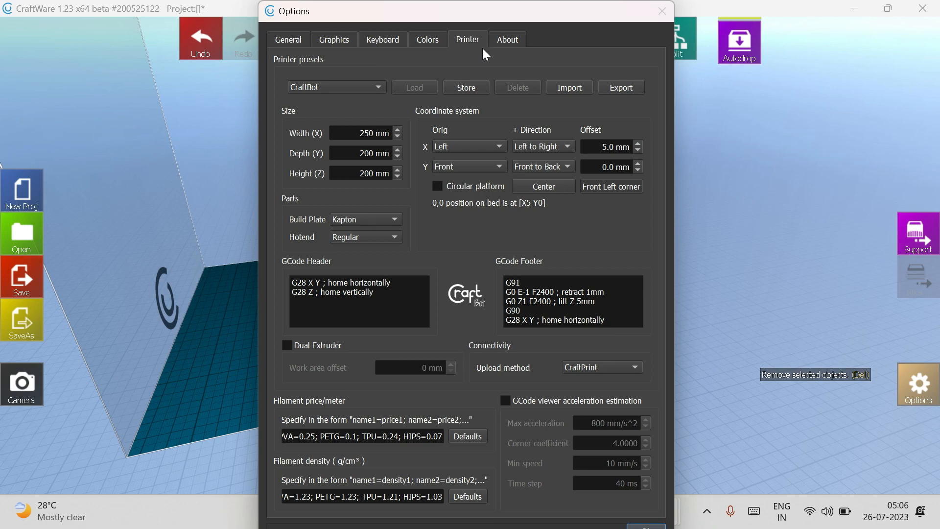
left_click(383, 87)
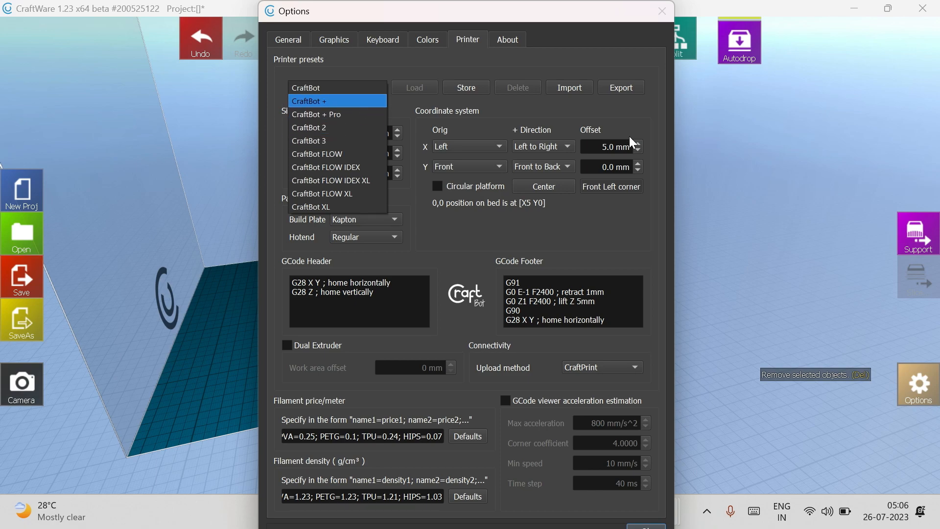
left_click(740, 154)
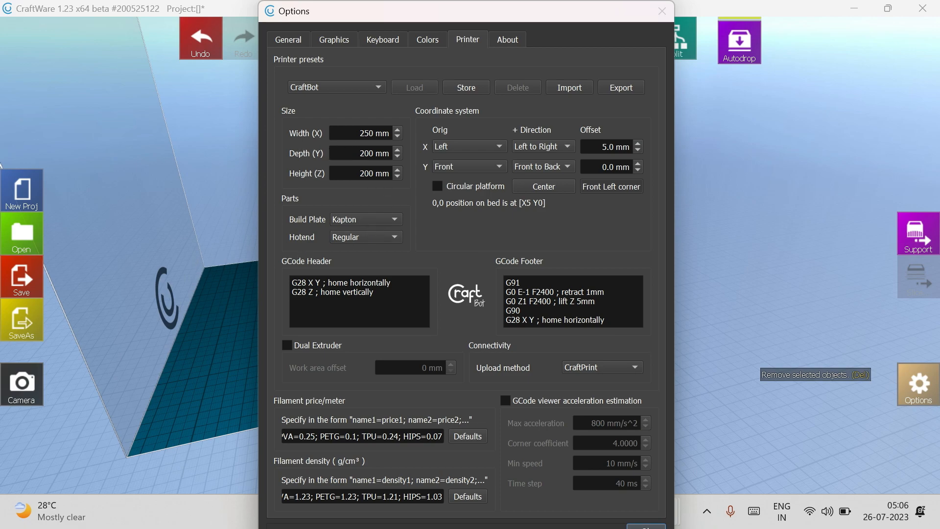
left_click(400, 136)
left_click(374, 151)
key("BackSpace")
key("BackSpace")
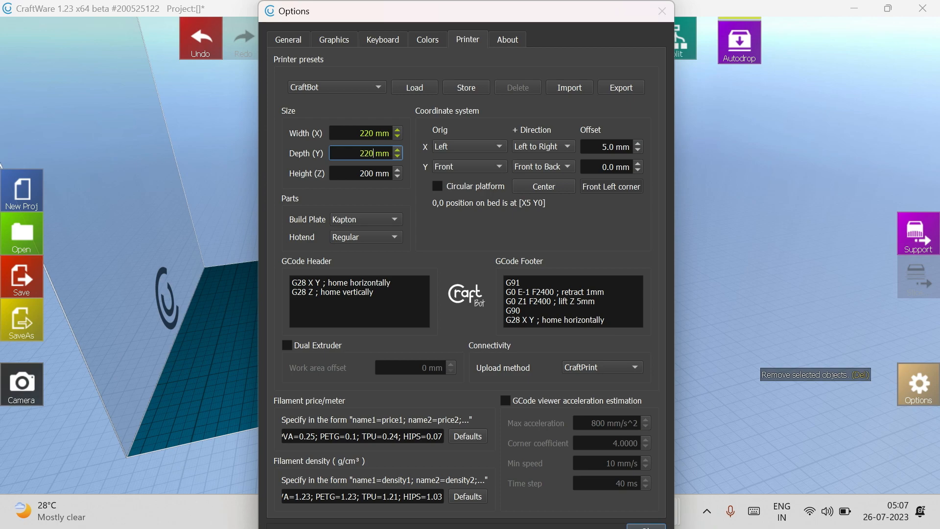
Set the printer's build height to 240 mm and close the options
left_click(374, 177)
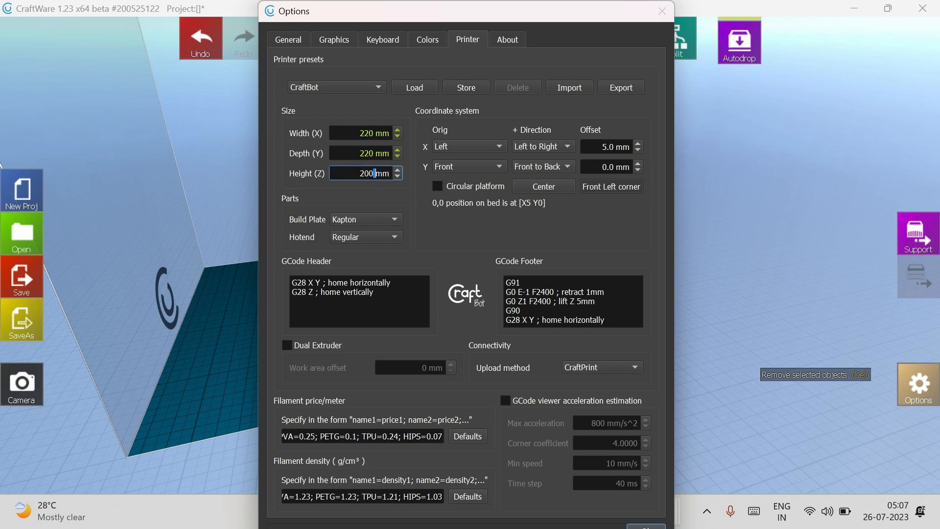
left_click(397, 170)
key("BackSpace")
type("240")
left_click_drag(566, 7, 485, 7)
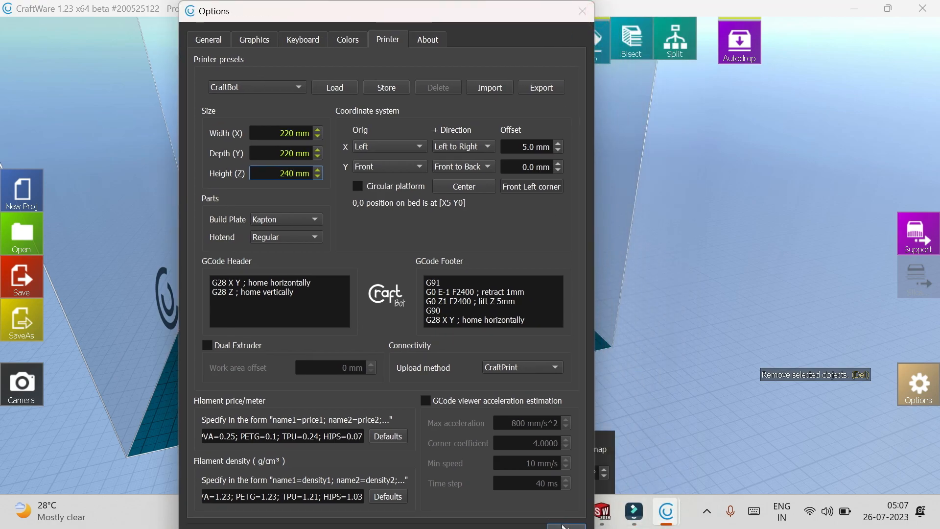
left_click(566, 525)
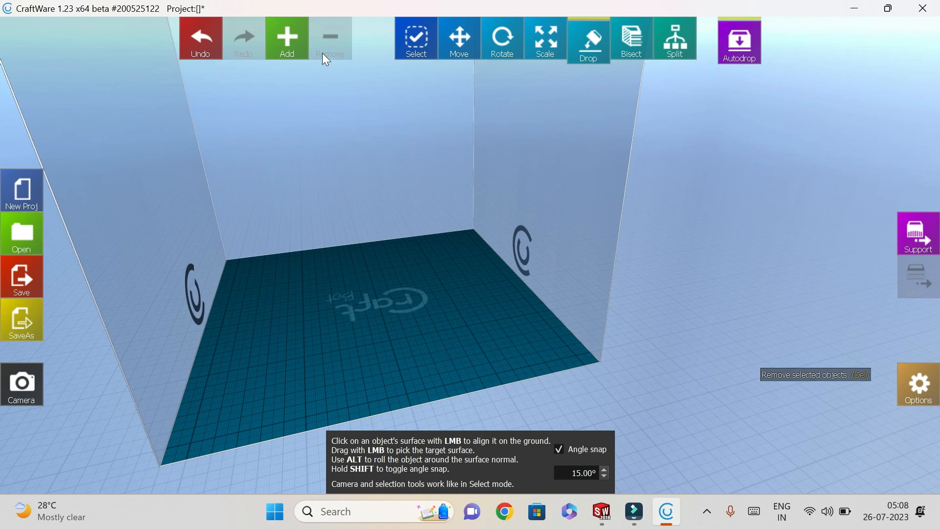
Add the cylinder1 STL file from the Desktop to the build platform
left_click(285, 54)
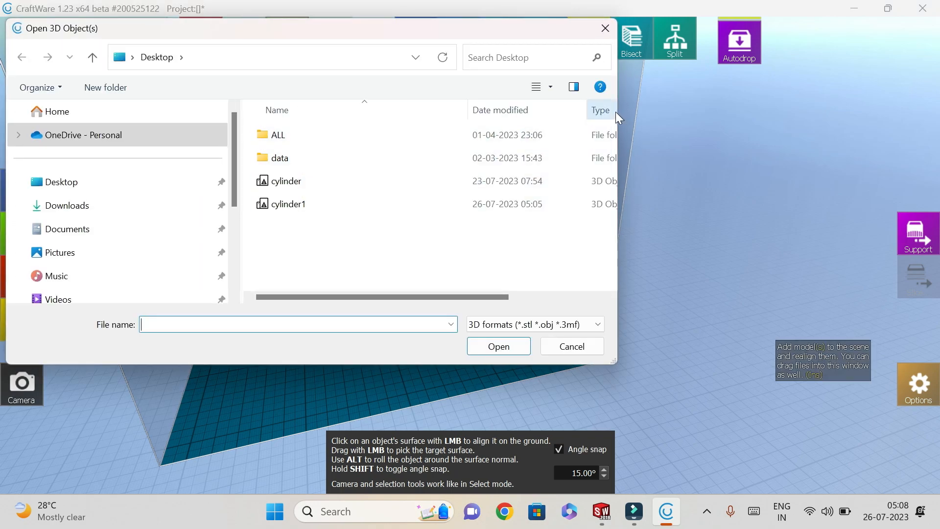
left_click_drag(618, 112, 750, 93)
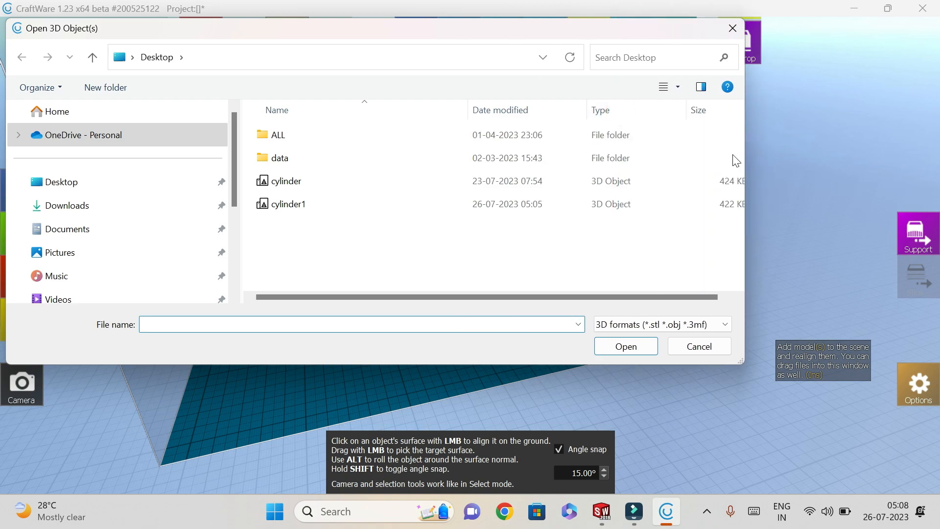
left_click(308, 204)
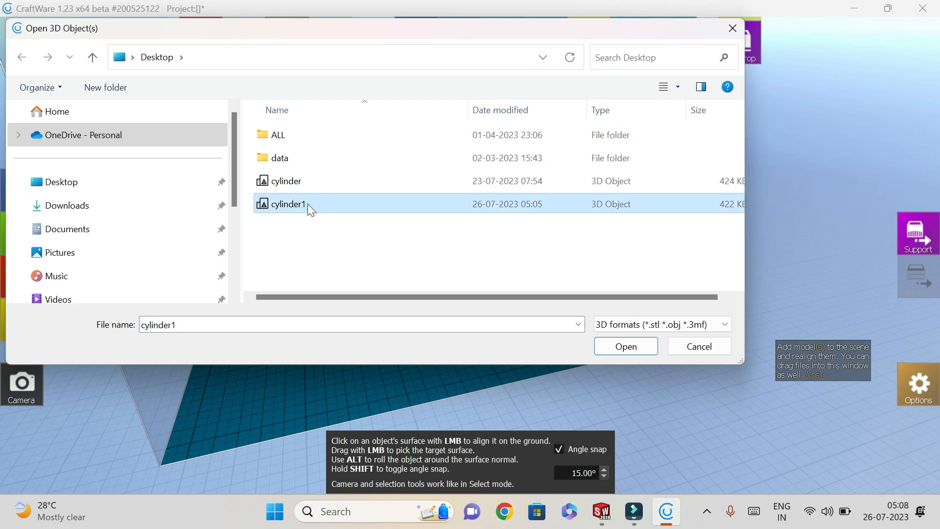
left_click(637, 352)
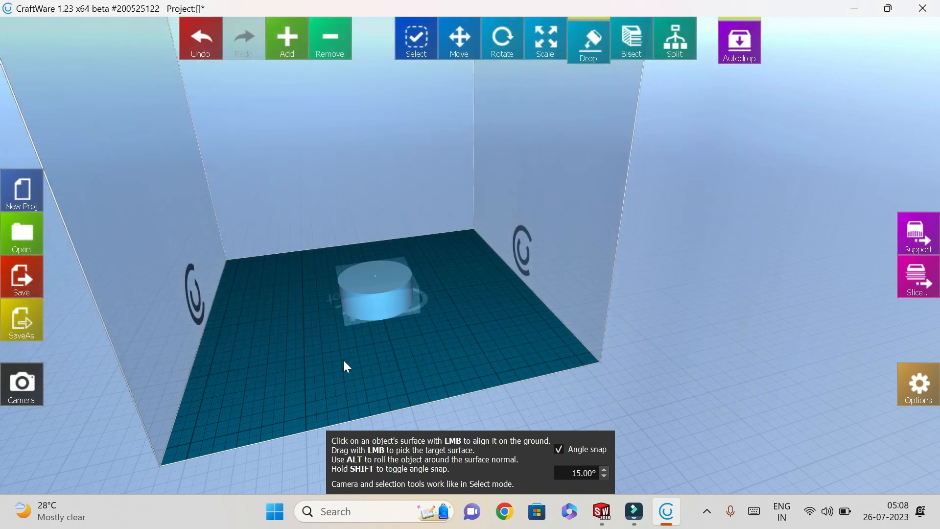
Inspect the cylinder from above and below, and drop it onto its small-hole face so the large hole faces up
scroll(343, 363, "up", 2)
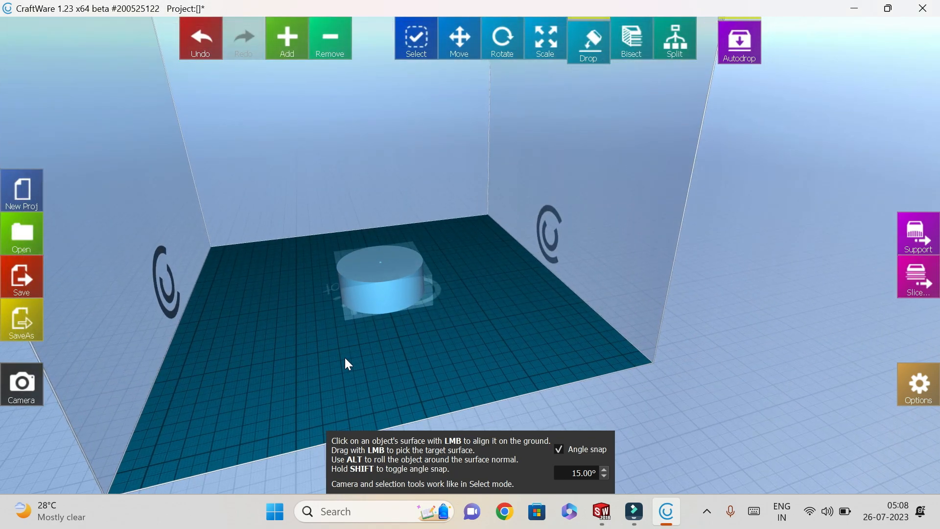
scroll(347, 360, "up", 5)
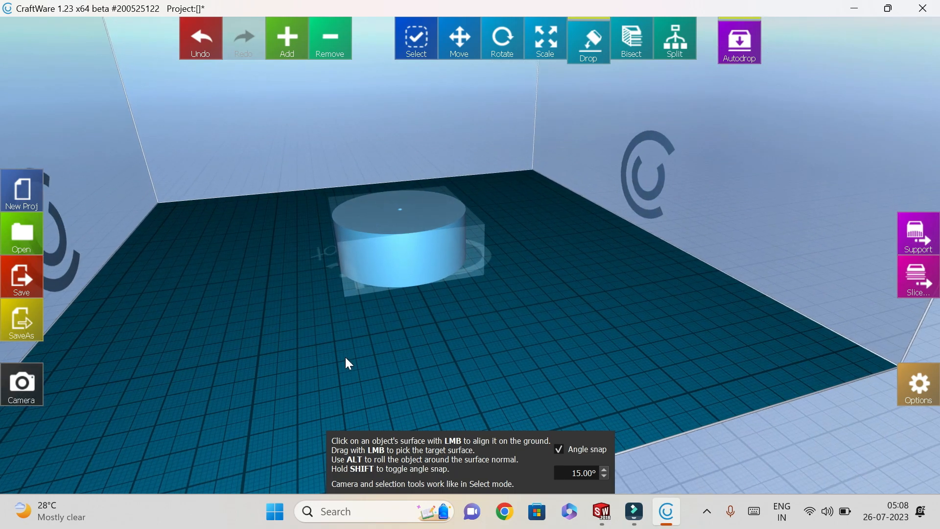
right_click_drag(349, 364, 204, 74)
scroll(204, 75, "up", 5)
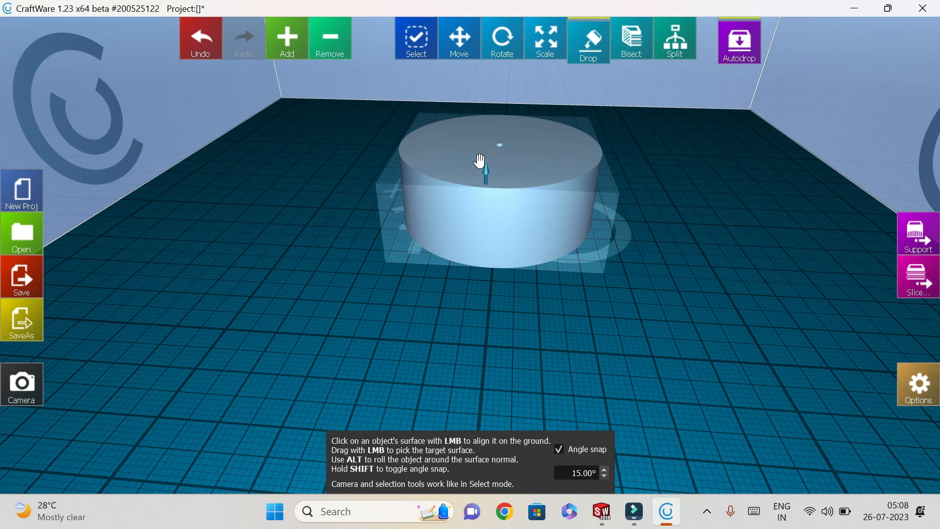
right_click_drag(651, 293, 663, 208)
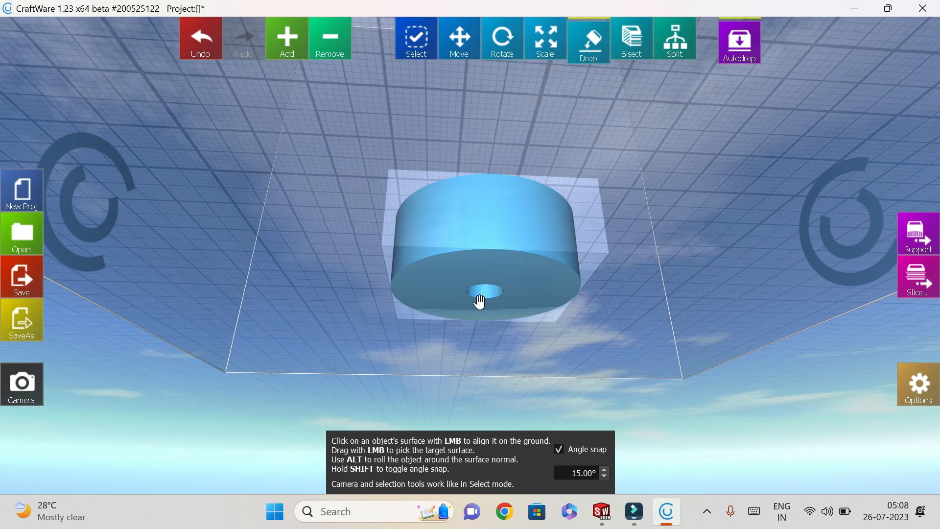
right_click_drag(668, 288, 707, 216)
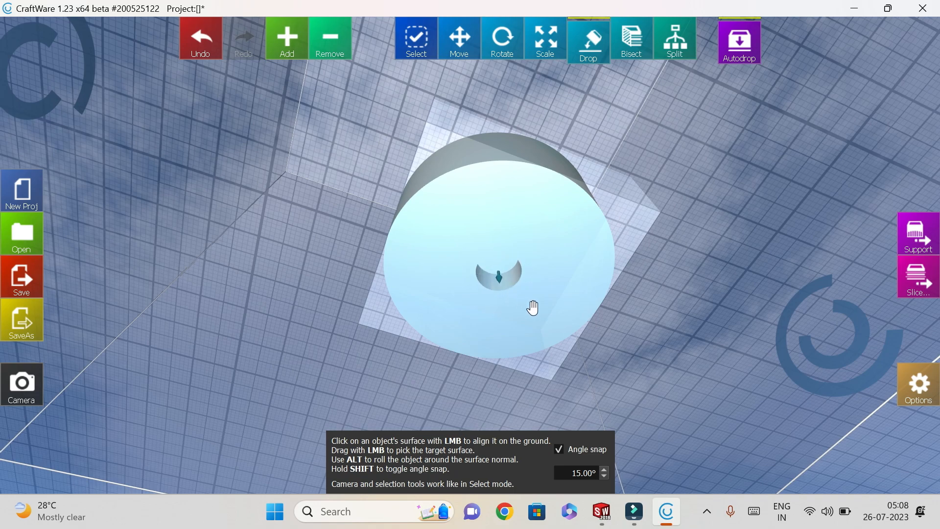
right_click_drag(701, 230, 644, 439)
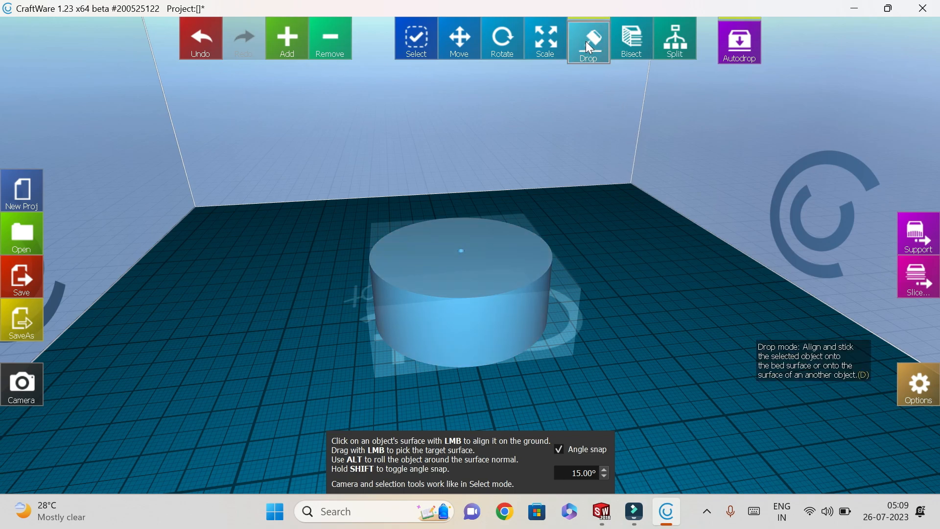
left_click(490, 251)
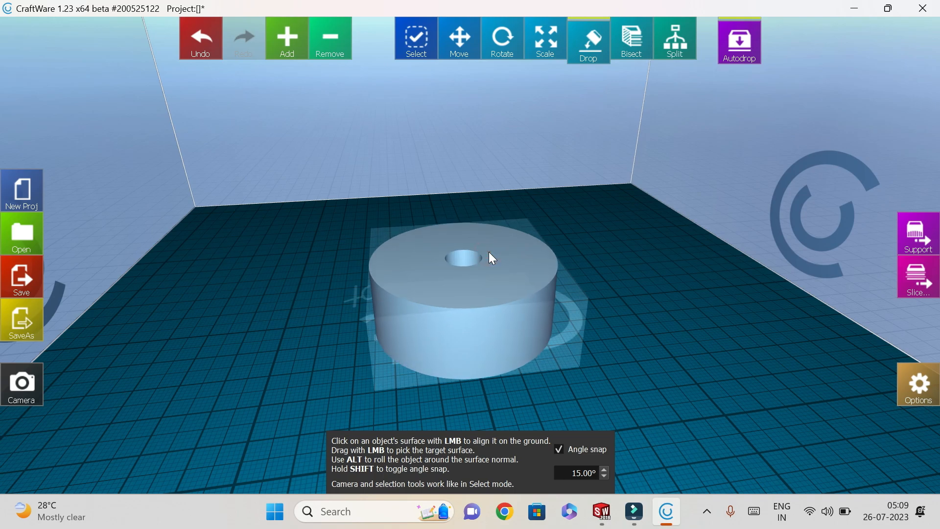
Check the cylinder's underside and drop it back onto its large-hole face so the small hole faces up
left_click_drag(625, 244, 548, 405)
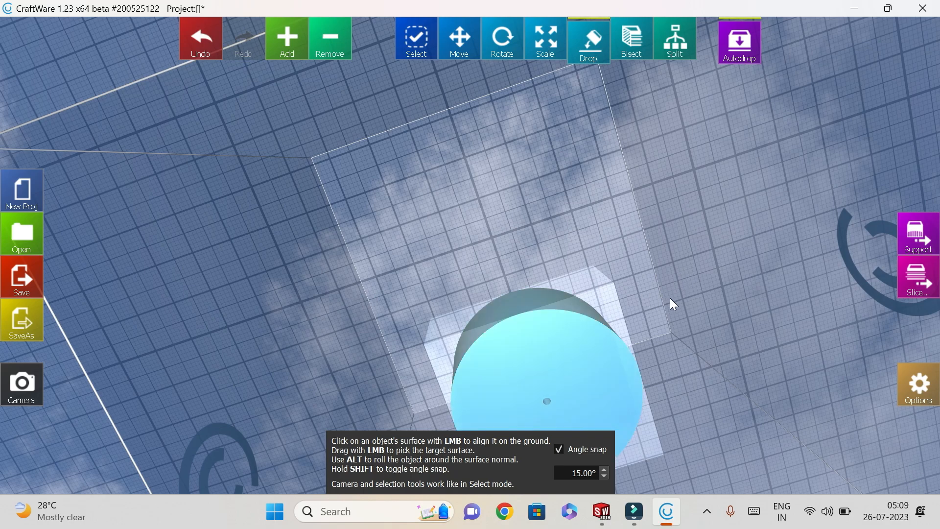
left_click_drag(671, 293, 665, 342)
left_click_drag(680, 280, 709, 409)
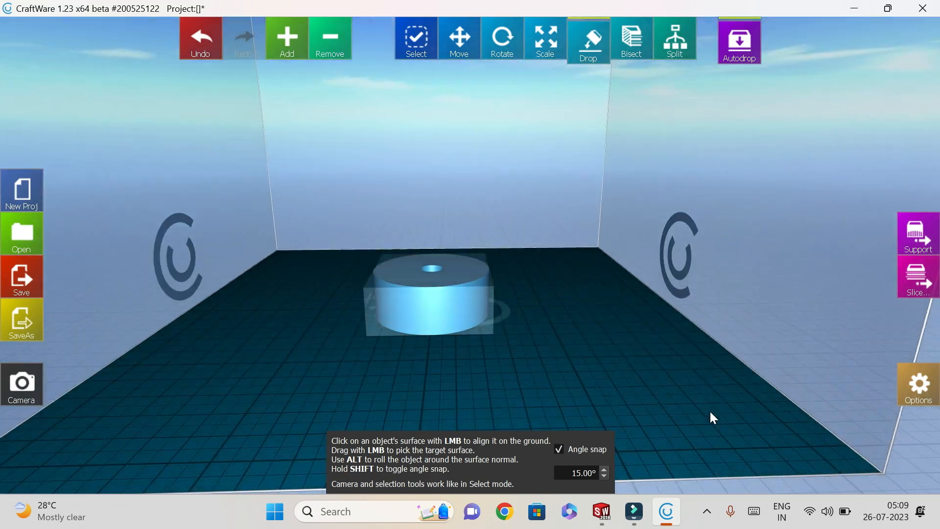
scroll(449, 269, "up", 3)
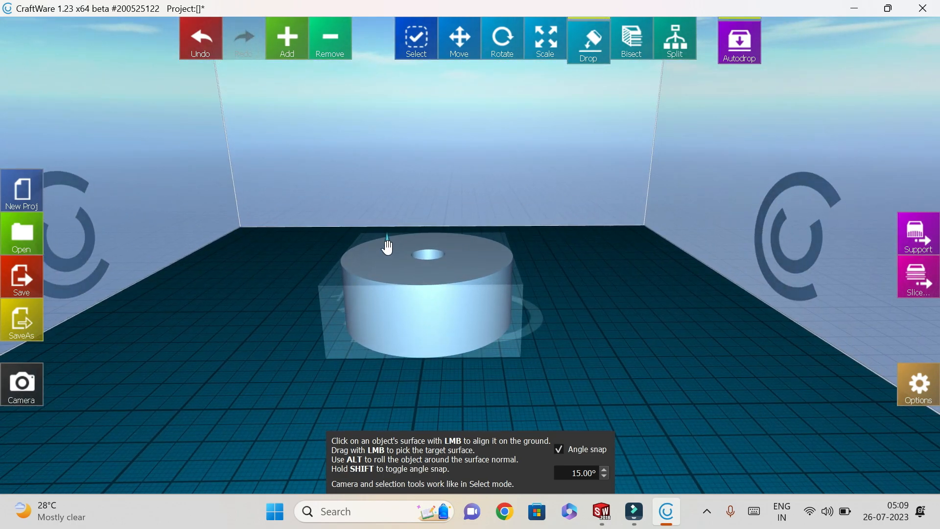
left_click(388, 244)
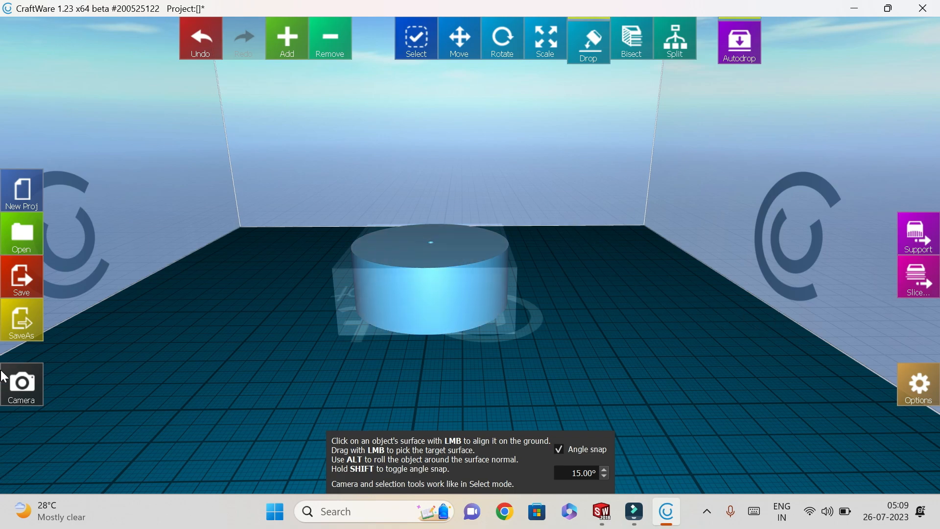
Auto-generate supports from the bed for the cylinder and inspect the support bars inside the large hole from below
left_click(923, 236)
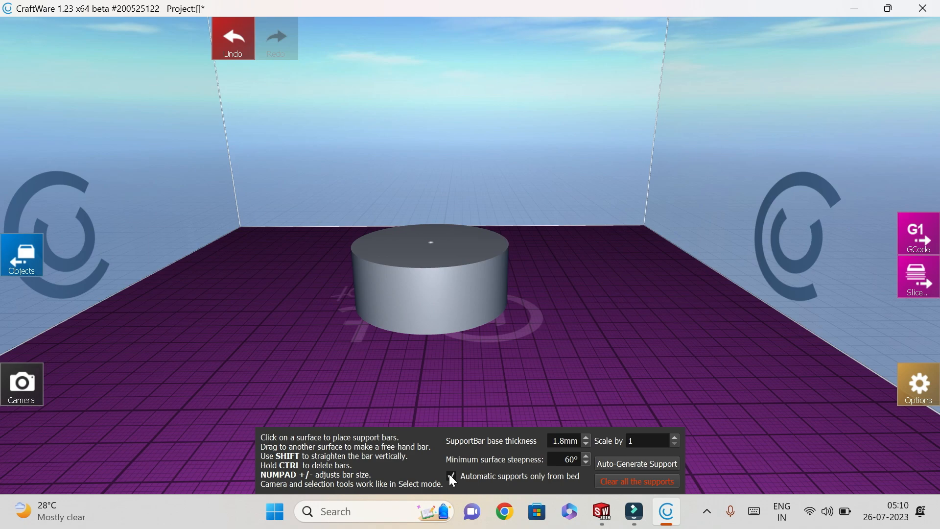
left_click(657, 465)
right_click_drag(568, 340, 460, 271)
scroll(460, 269, "up", 10)
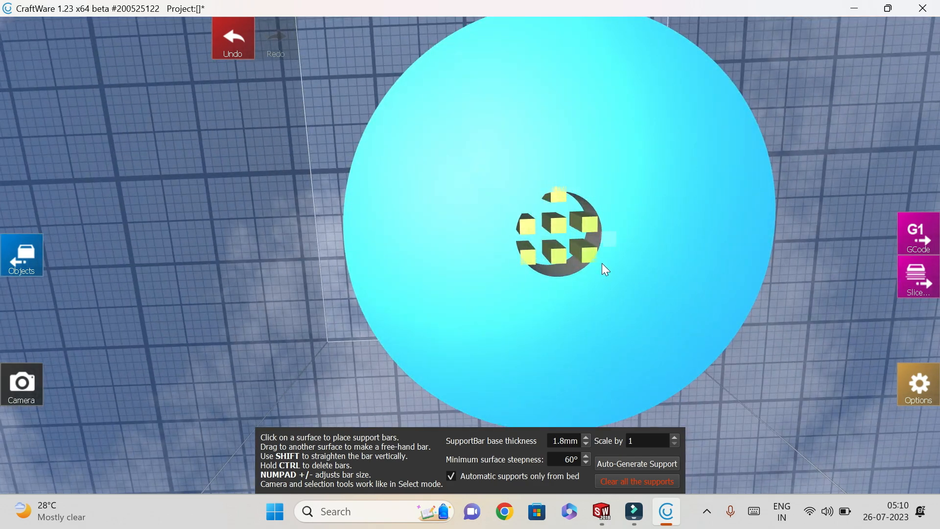
right_click_drag(807, 348, 773, 341)
right_click_drag(788, 283, 736, 411)
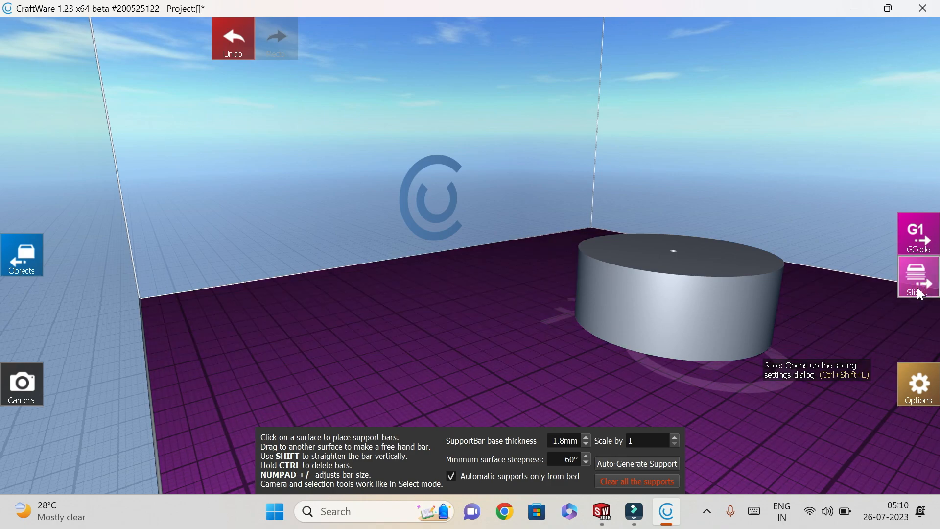
Open the slicing settings and show the basic parameters
left_click(918, 287)
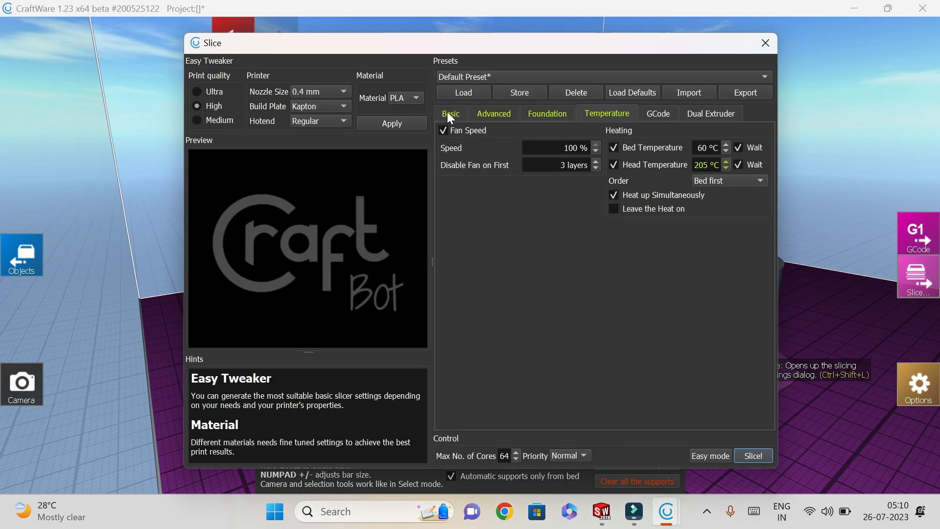
left_click(447, 112)
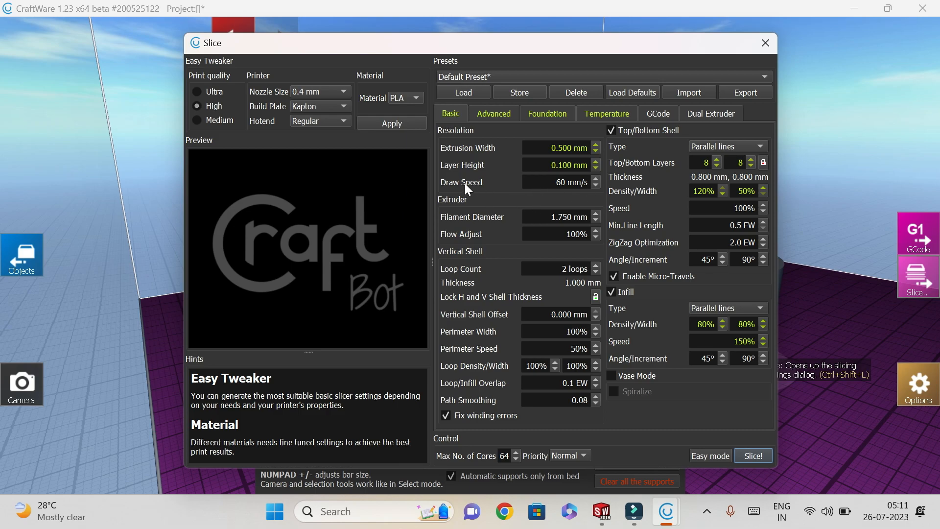
Try draw speeds above 60 mm/s and set the draw speed back to 60 mm/s
left_click(595, 179)
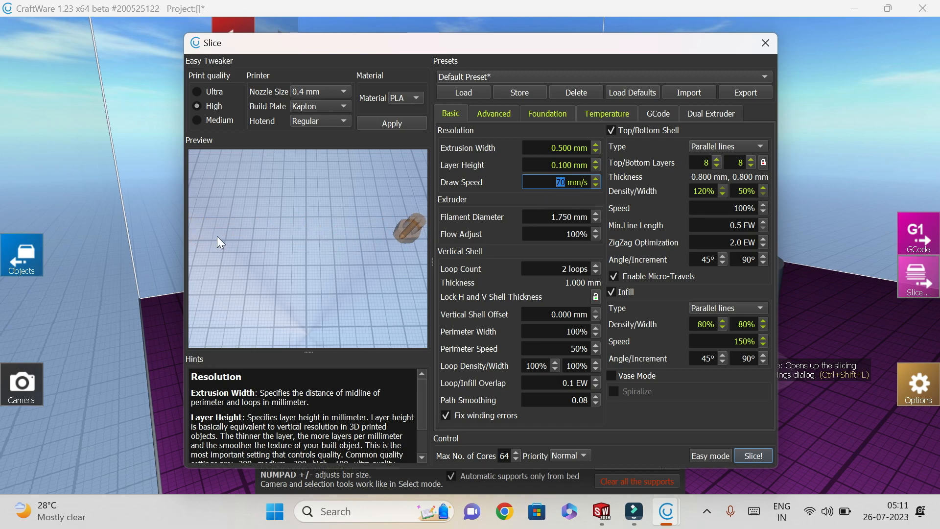
left_click(596, 179)
left_click(598, 180)
left_click(599, 180)
left_click(598, 181)
left_click(599, 180)
left_click(596, 185)
left_click(596, 185)
left_click(597, 184)
left_click(596, 184)
left_click(597, 185)
left_click(596, 184)
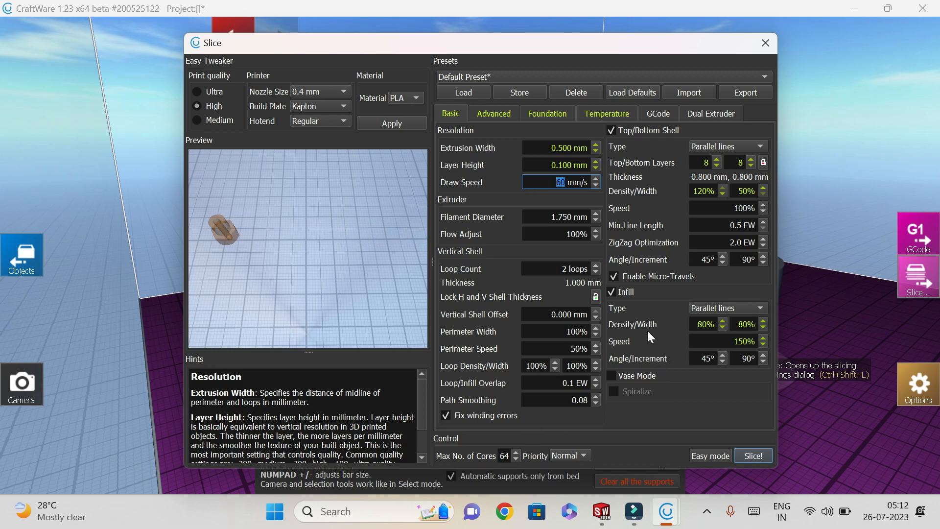
Set the infill density to 50% and slice the cylinder
left_click(614, 277)
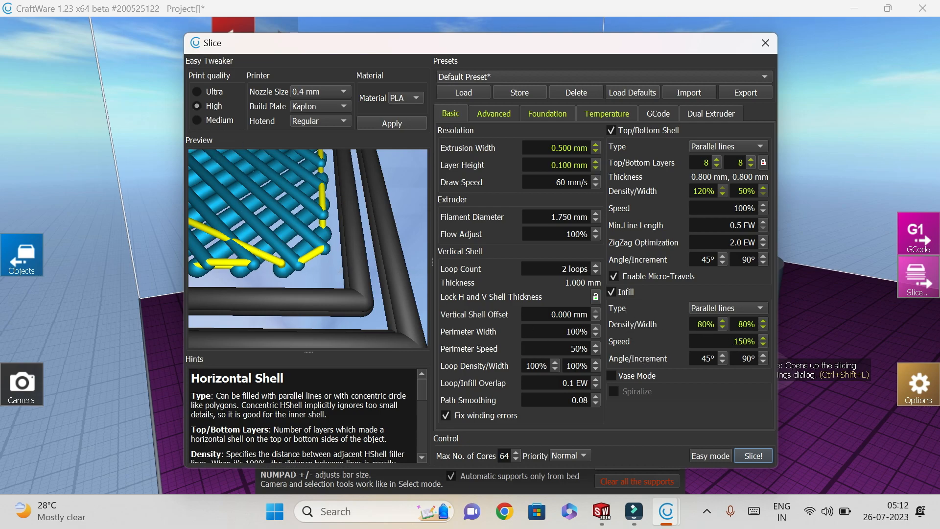
left_click(724, 321)
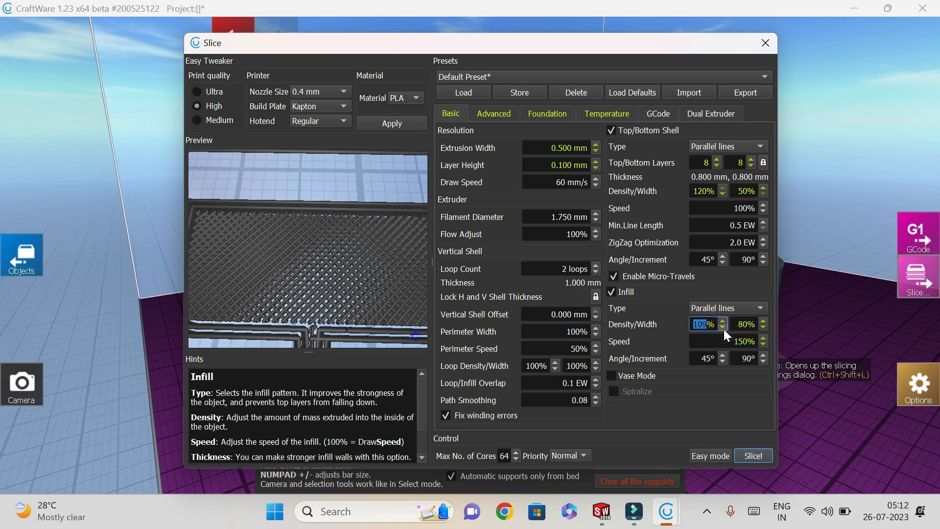
type("5")
key("Return")
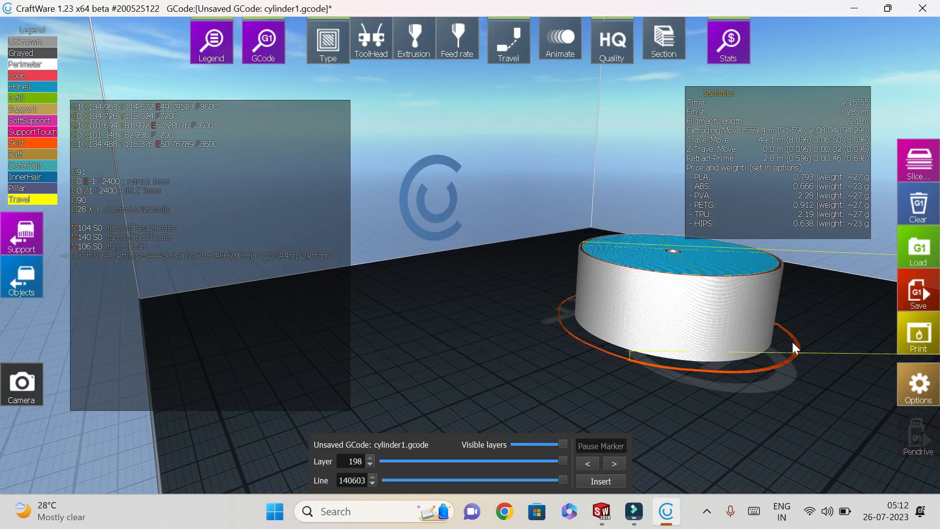
Reopen the slicing settings and raise the infill density to 63%
left_click(934, 168)
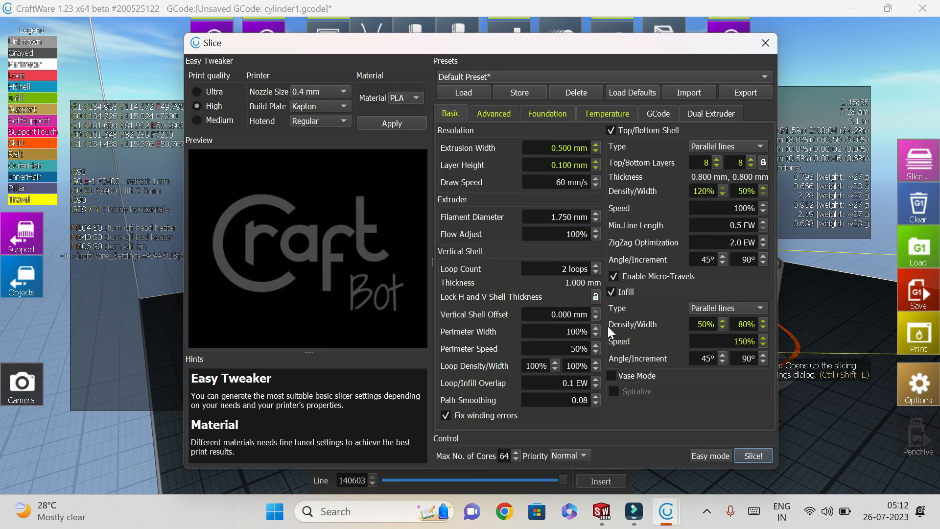
left_click(723, 322)
left_click(722, 321)
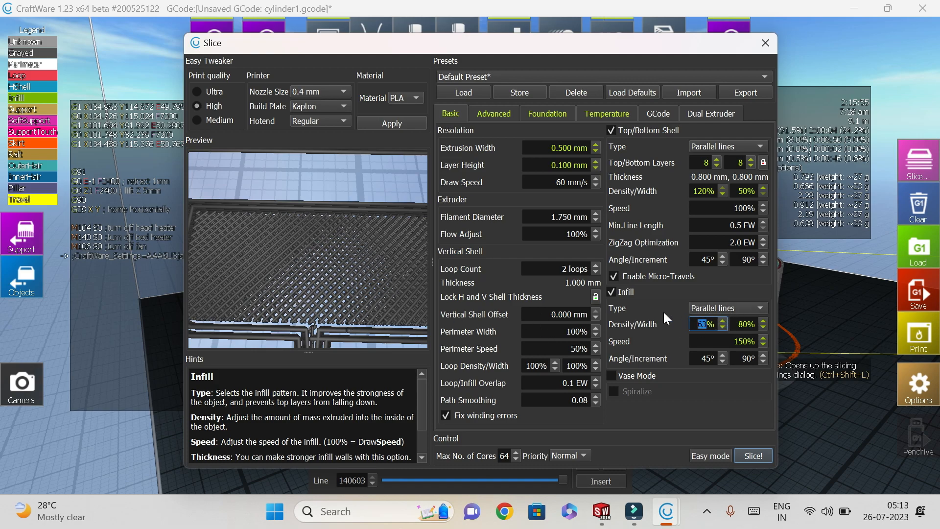
Try the Square grid and Triangle grid infill types, and set the infill type back to Parallel lines
left_click(759, 305)
left_click(729, 322)
left_click(760, 305)
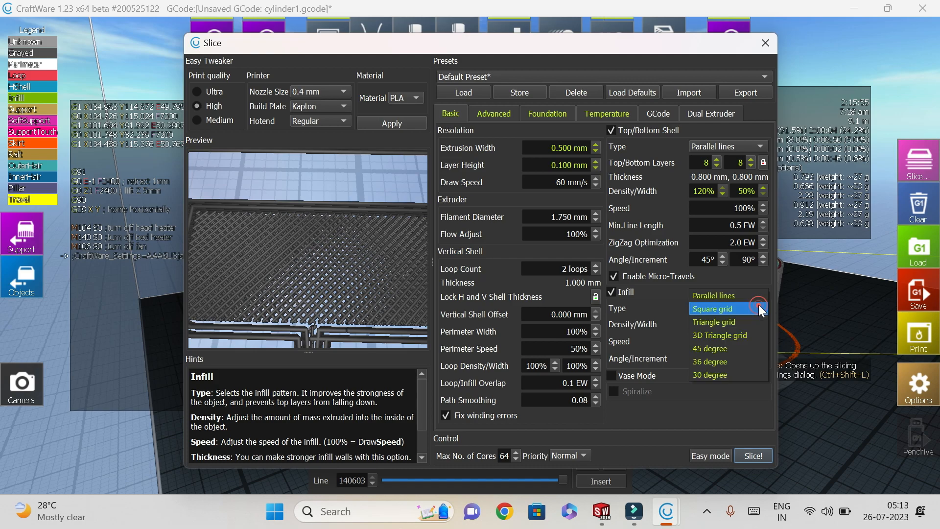
left_click(727, 322)
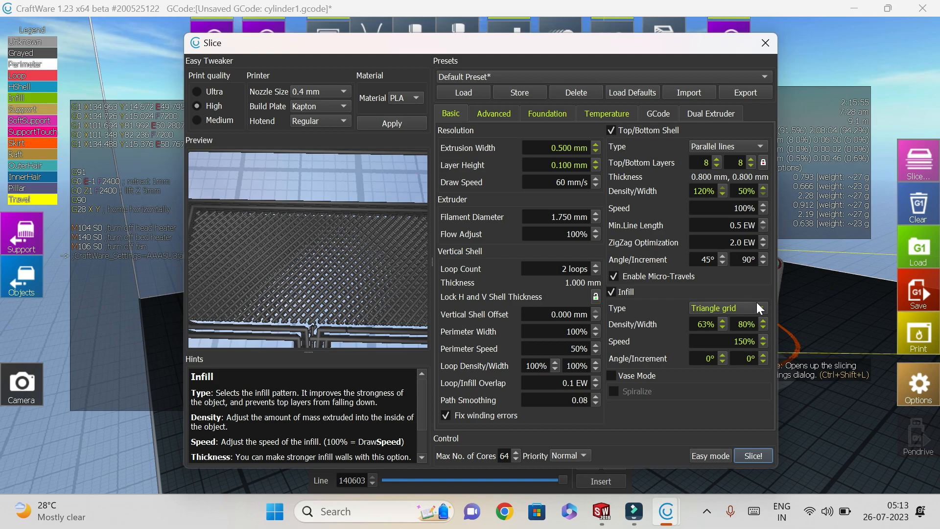
left_click(758, 308)
left_click(734, 283)
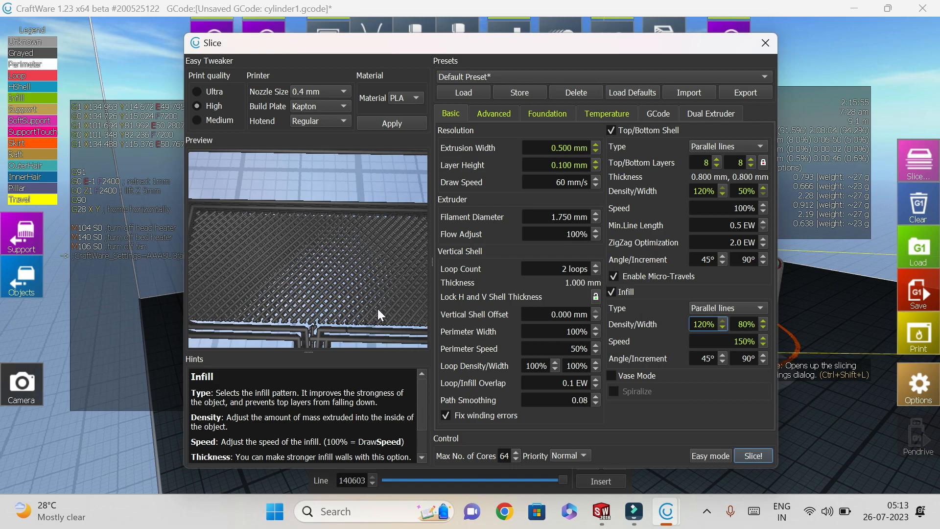
Set the infill width to 50%, check the heating temperatures and slice the cylinder again
double_click(746, 325)
key("BackSpace")
type("50")
left_click(605, 117)
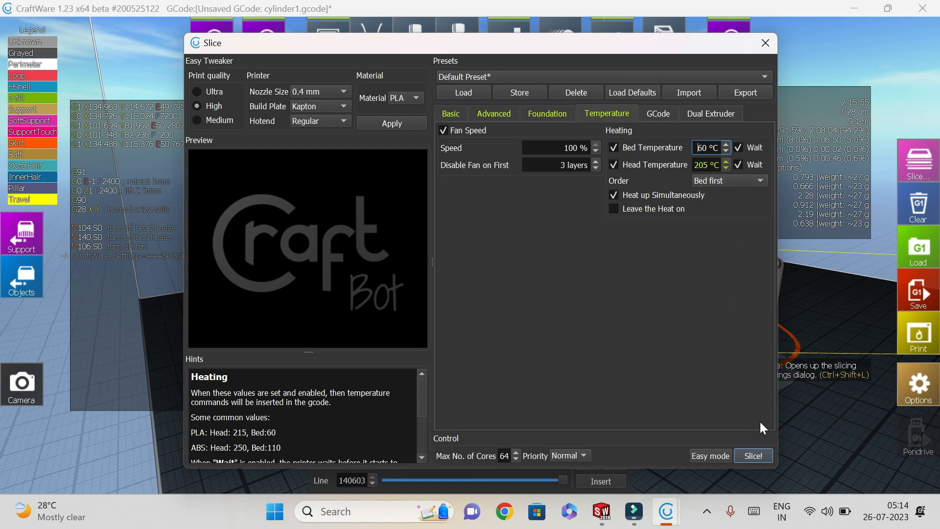
left_click(759, 456)
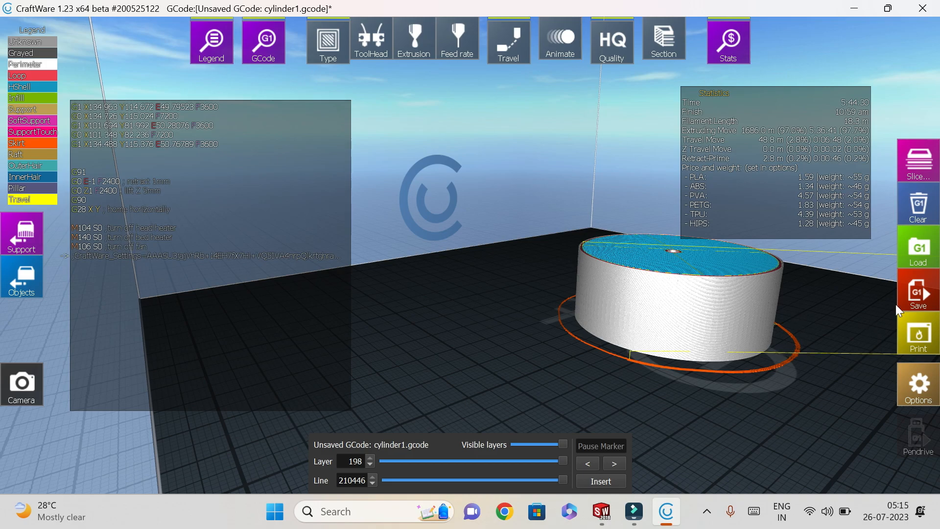
Save the G-code as cylinder1 on the Desktop and dismiss the save confirmation
left_click(919, 293)
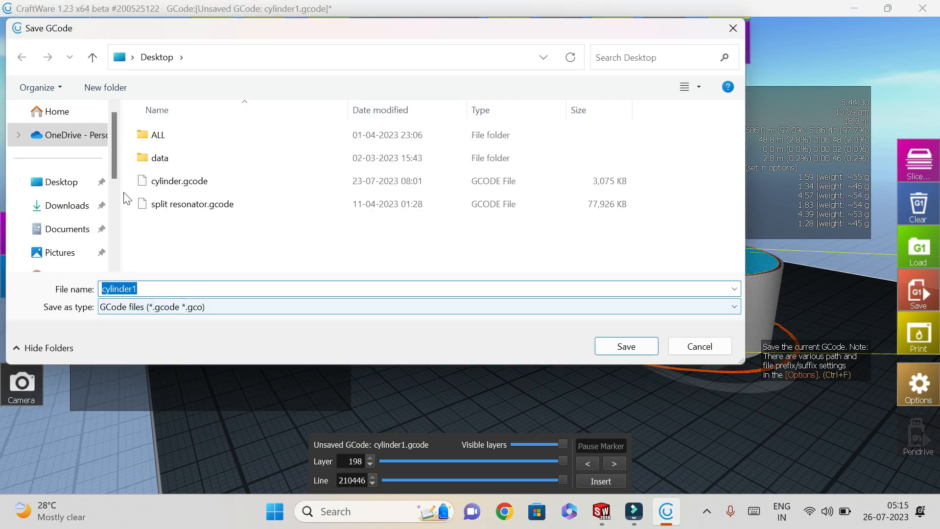
left_click(64, 194)
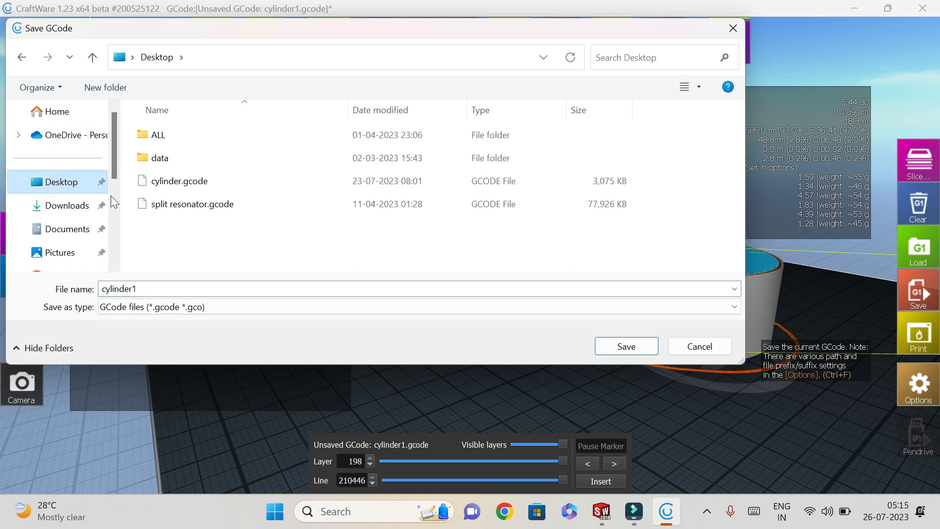
left_click(629, 348)
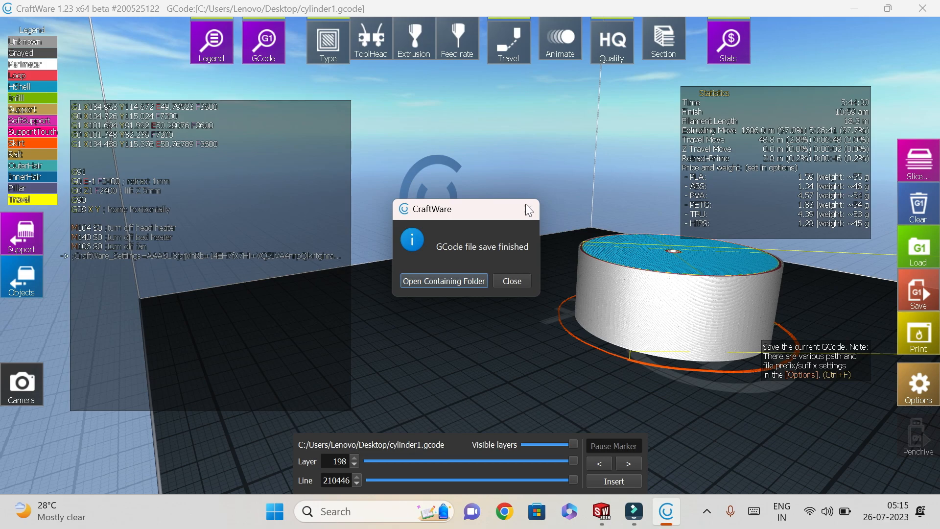
left_click(522, 280)
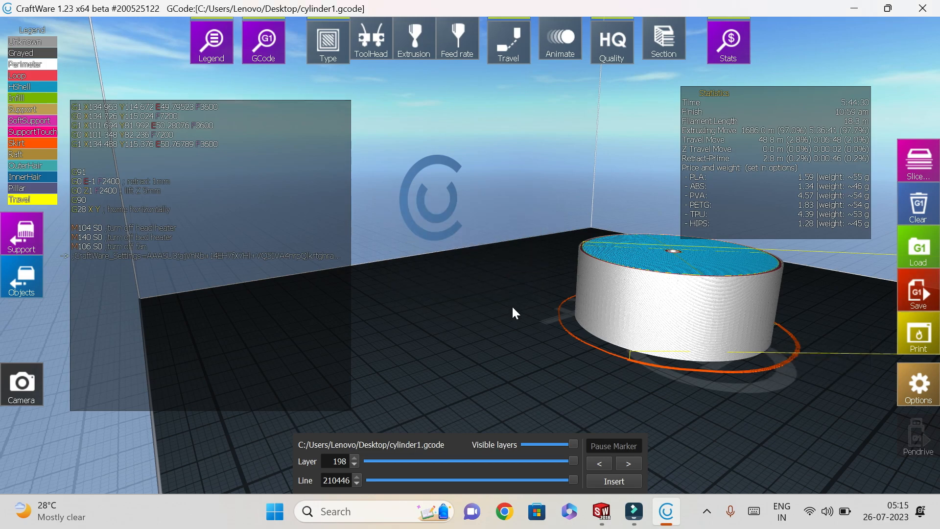